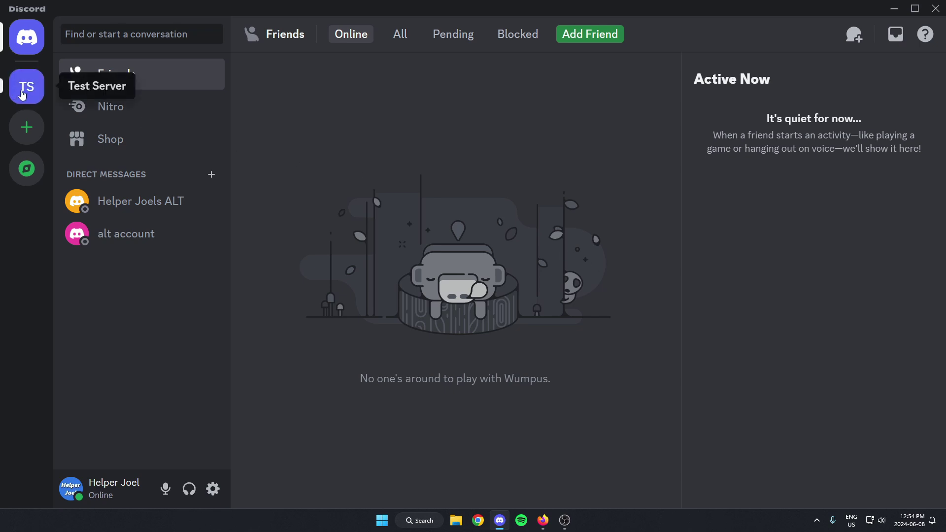
Switch to Test Server and open its App Directory from the server name menu.
click(43, 101)
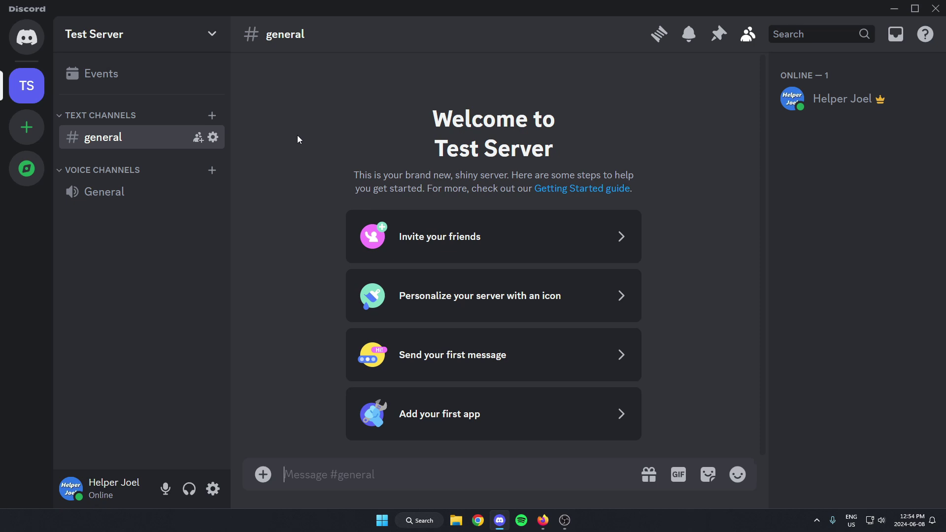
click(93, 44)
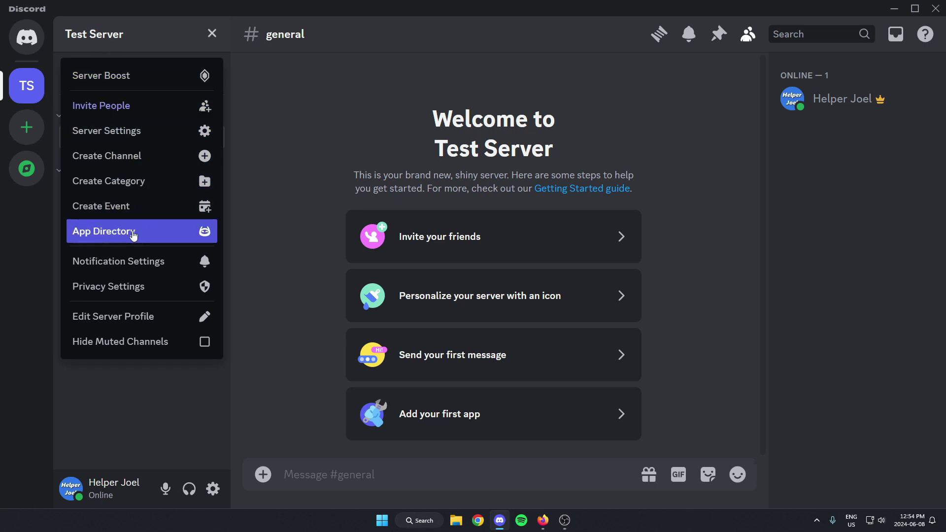
click(134, 237)
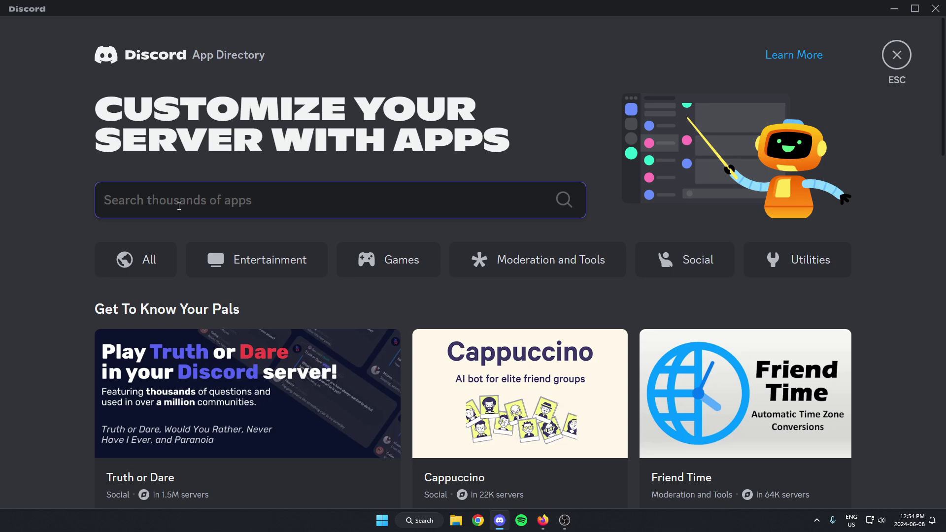
Search the App Directory for 'zira' and choose Add App on the Zira result.
text(zira)
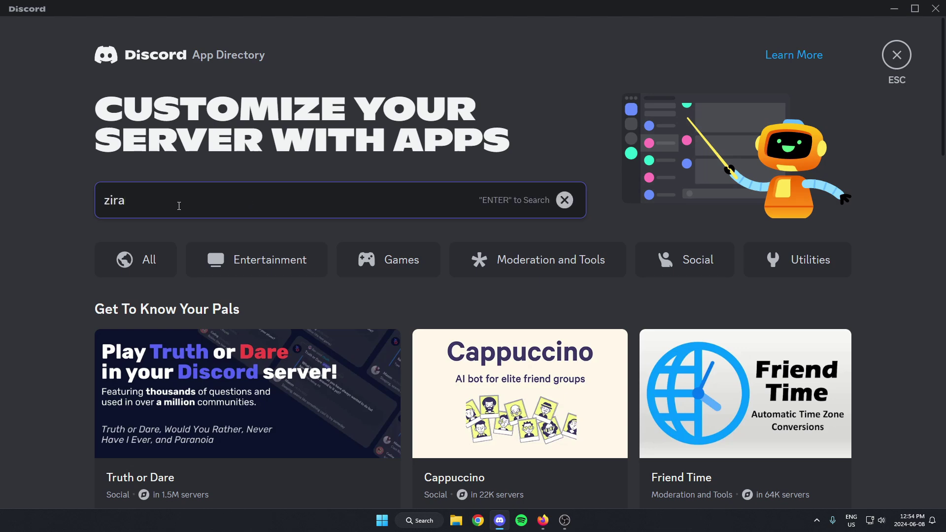
key(Return)
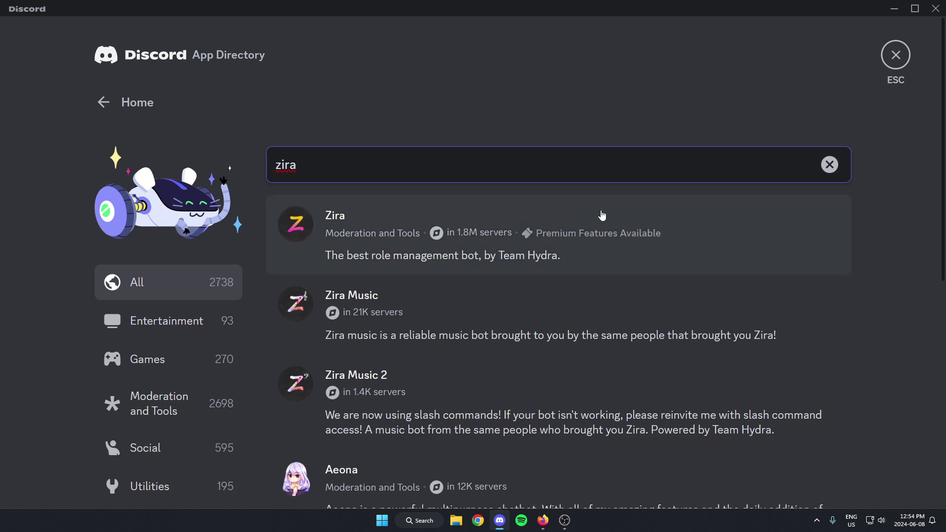
click(391, 220)
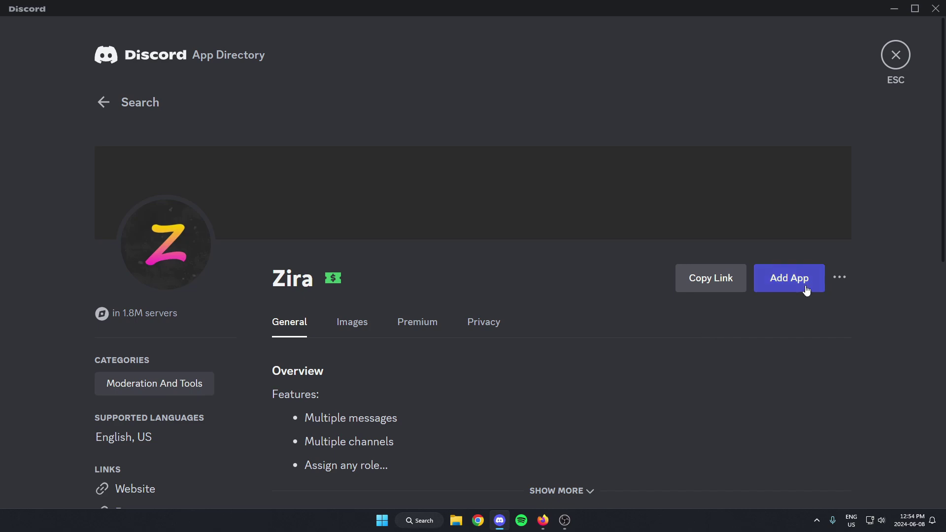
click(776, 290)
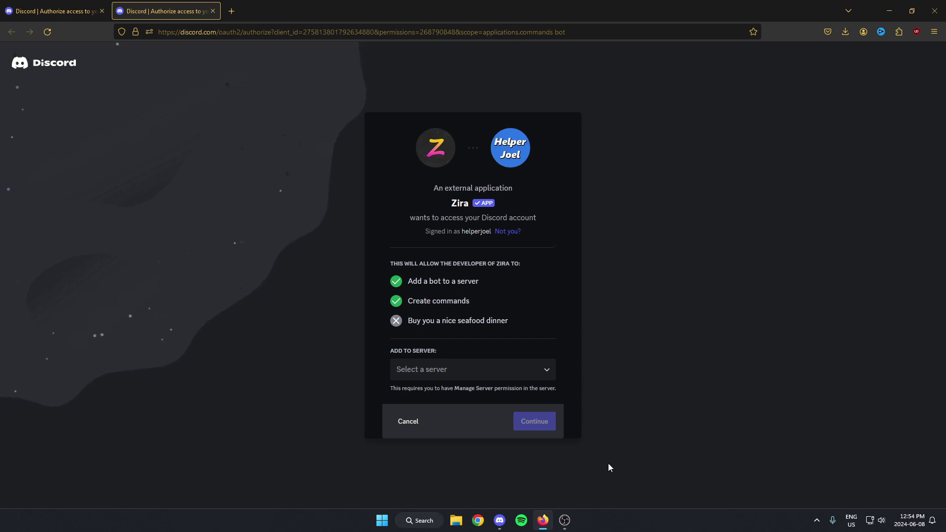
Authorize Zira for Test Server, pass the captcha, and return to the Discord app.
click(432, 375)
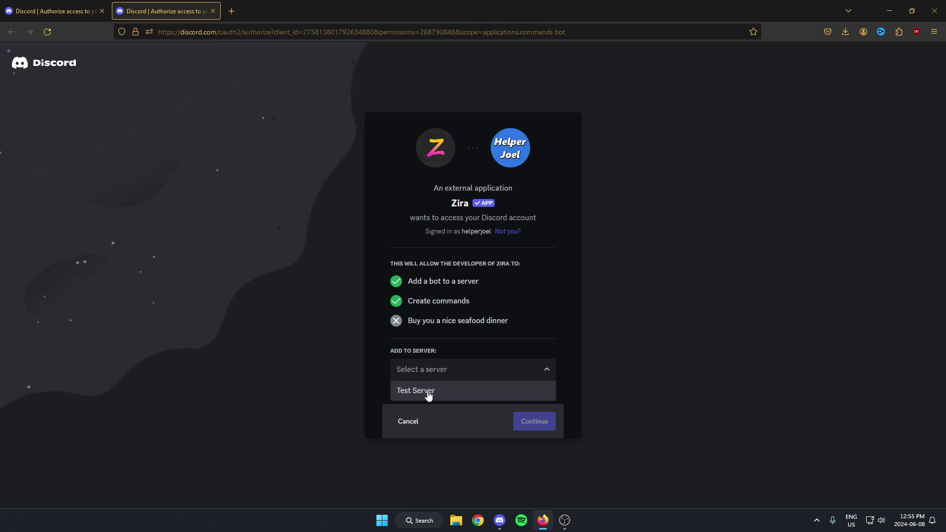
click(419, 392)
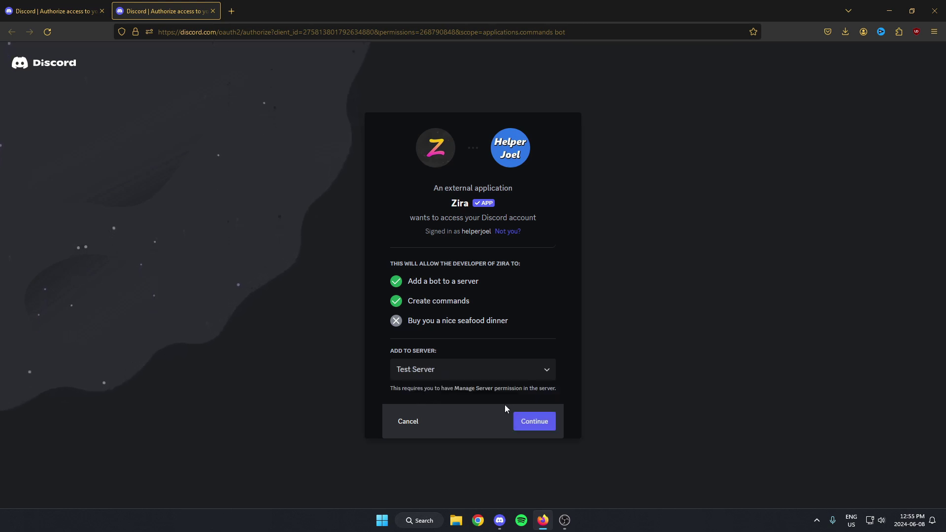
click(527, 422)
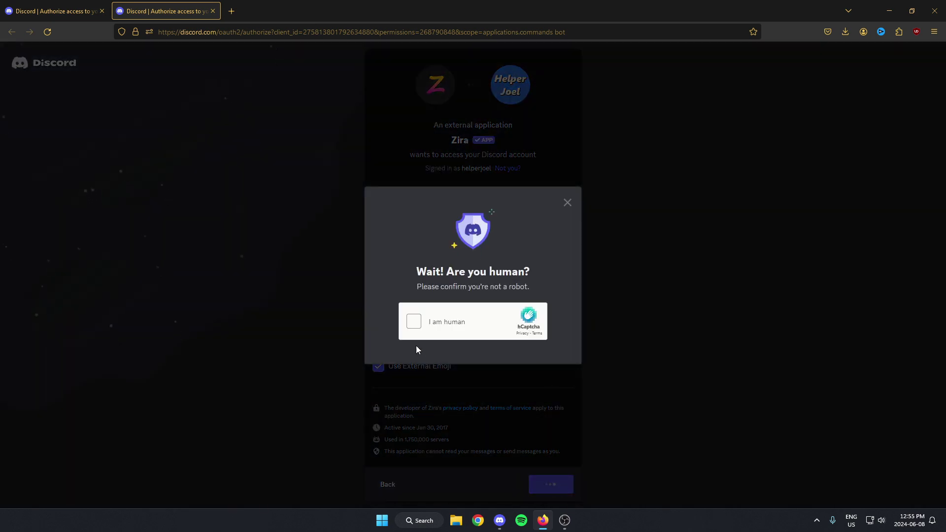
click(414, 321)
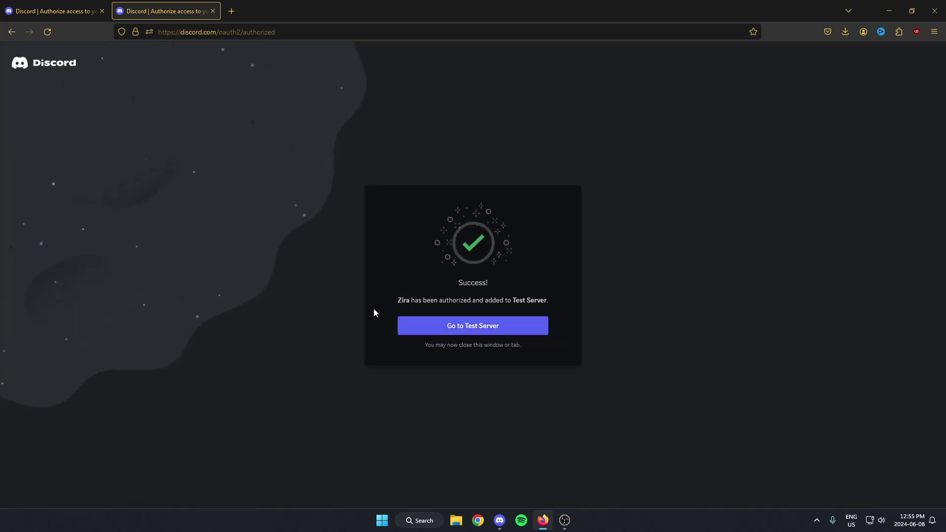
click(495, 515)
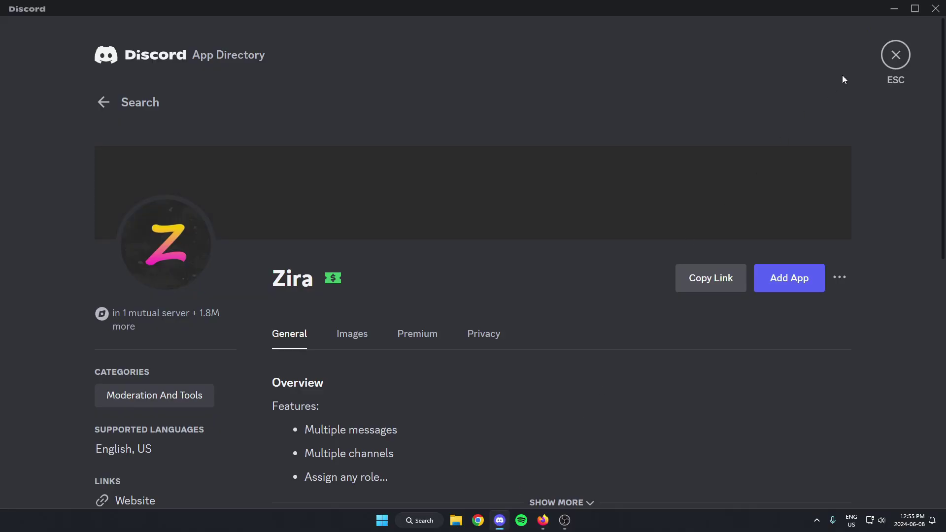
Create a new text channel named 'verification' in Test Server.
click(896, 55)
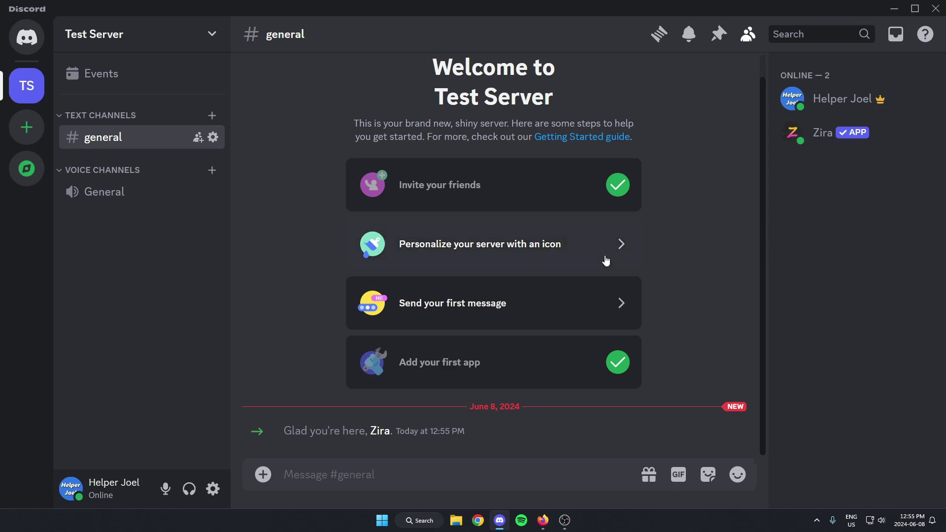
click(212, 118)
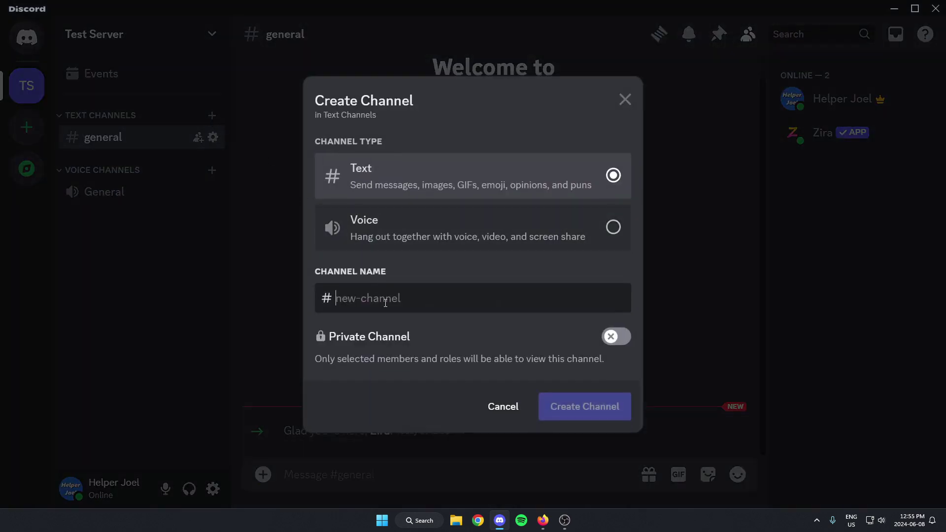
text(verification)
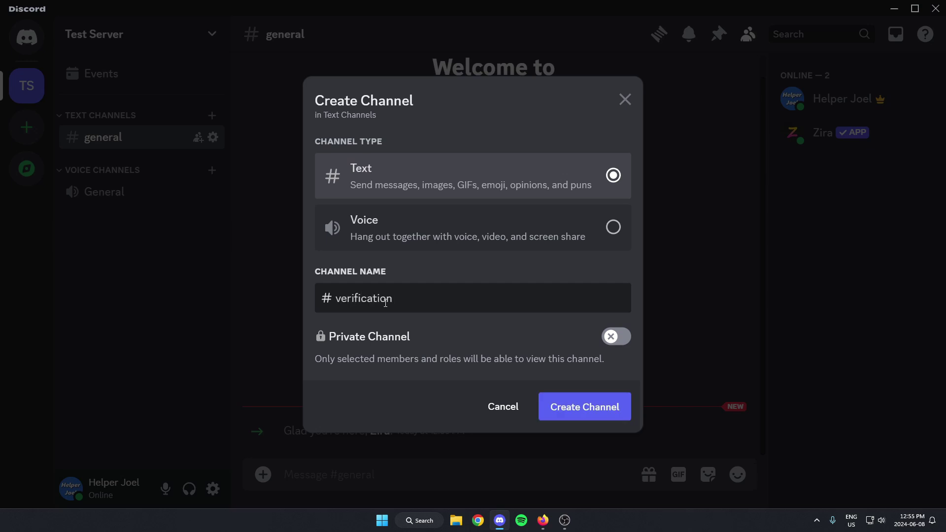
click(602, 416)
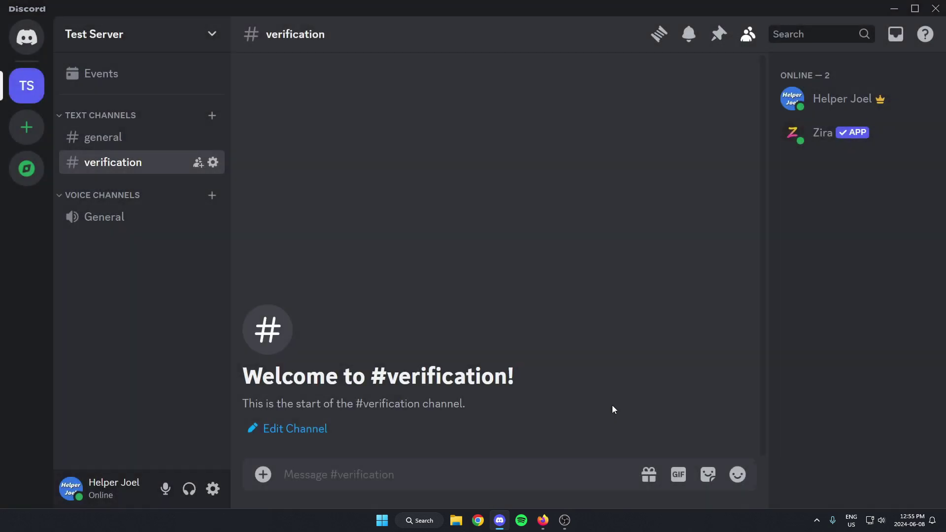
click(214, 165)
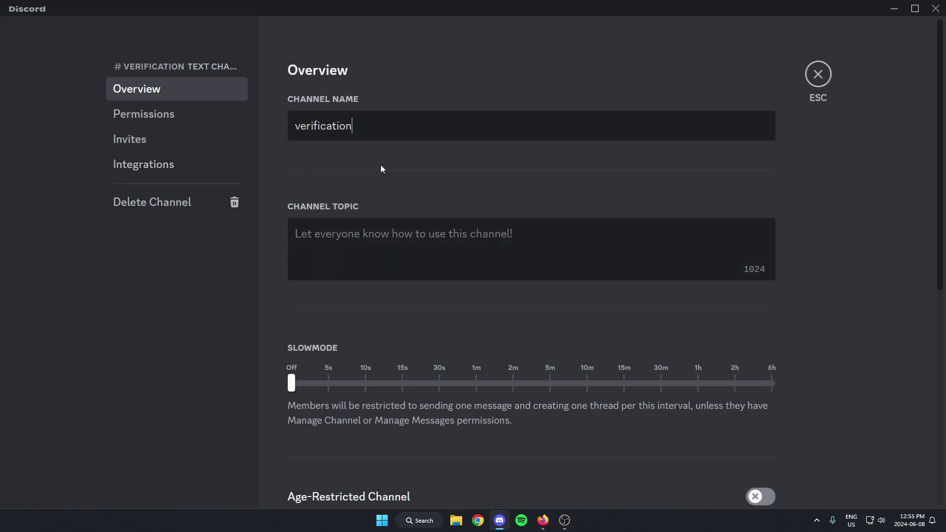
click(192, 123)
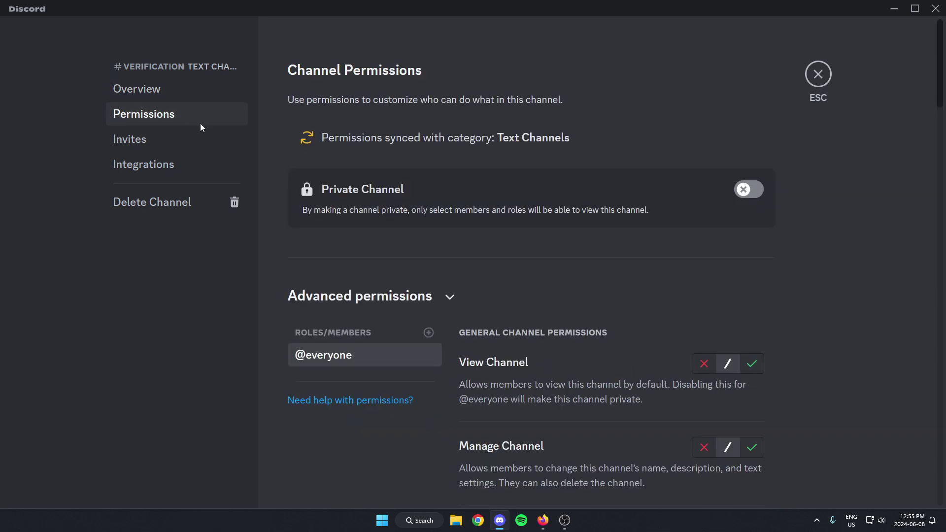
scroll(288, 102, down, 1)
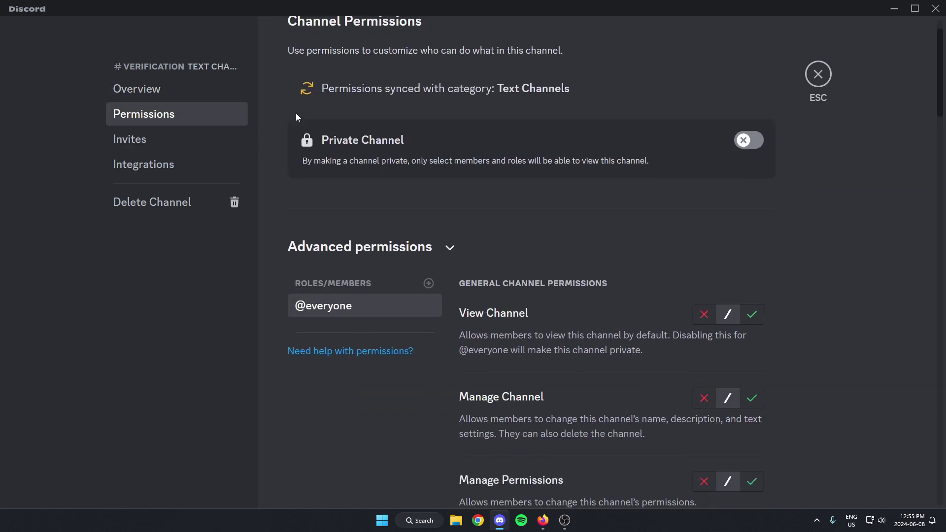
click(449, 248)
click(450, 298)
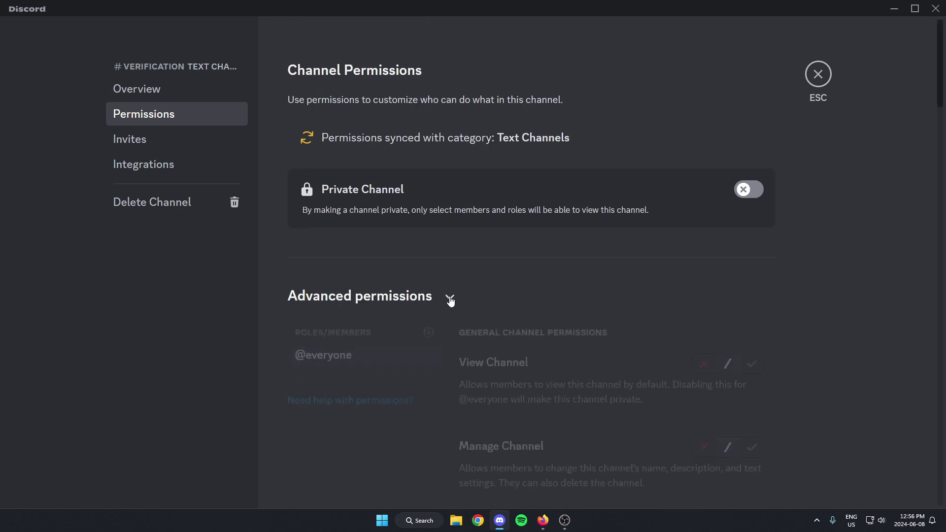
scroll(353, 269, down, 2)
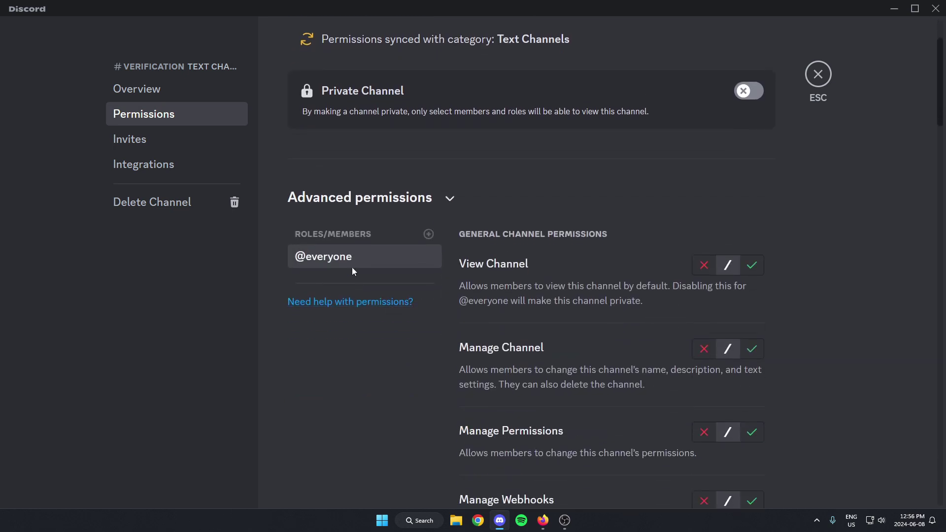
click(327, 259)
scroll(688, 235, down, 2)
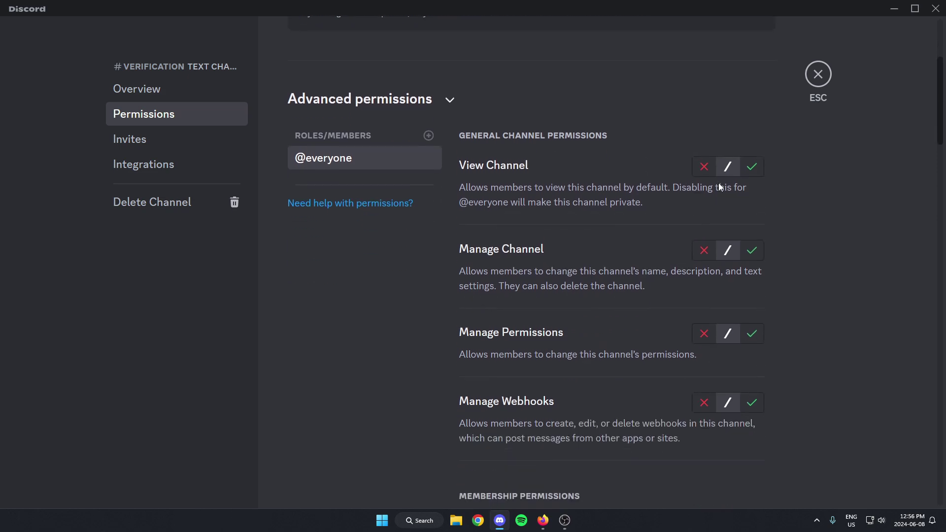
click(703, 220)
click(708, 432)
scroll(699, 404, down, 3)
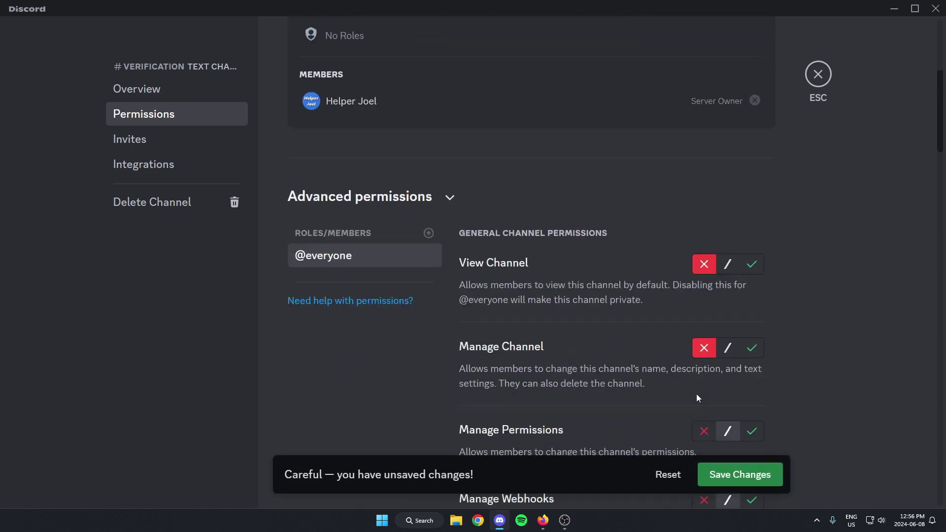
click(703, 369)
scroll(703, 359, down, 3)
click(705, 291)
scroll(705, 292, down, 3)
click(703, 268)
scroll(701, 276, down, 2)
click(703, 293)
scroll(699, 275, down, 2)
click(703, 266)
click(703, 334)
click(703, 417)
scroll(700, 384, down, 3)
click(704, 338)
click(704, 421)
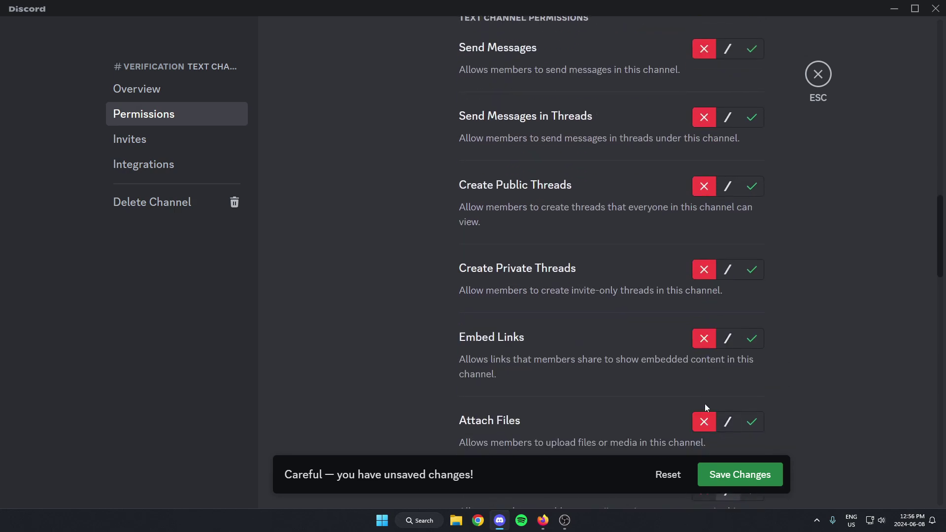
scroll(703, 409, down, 3)
click(703, 340)
click(703, 438)
scroll(705, 433, down, 3)
click(703, 393)
scroll(704, 394, down, 3)
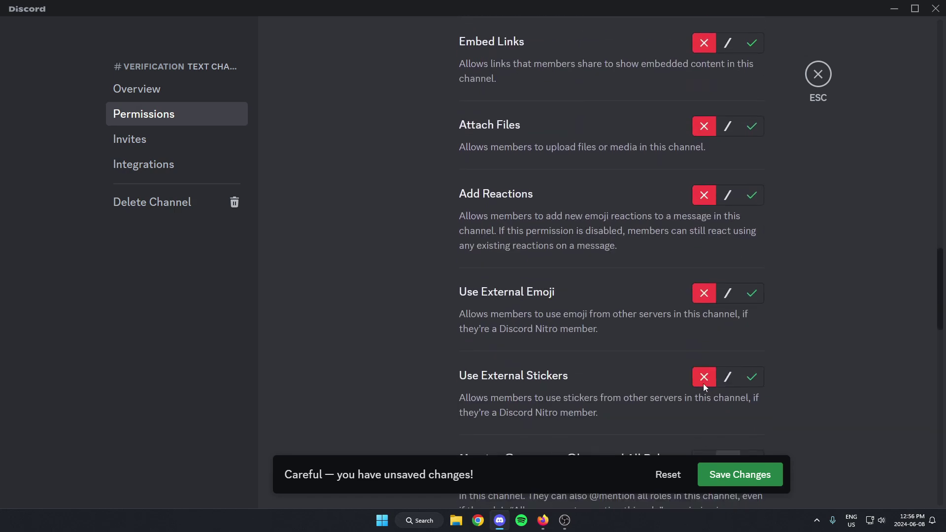
click(704, 320)
scroll(702, 323, down, 2)
click(704, 320)
scroll(703, 327, down, 2)
click(704, 266)
click(703, 342)
scroll(703, 351, down, 2)
click(704, 345)
scroll(702, 335, down, 3)
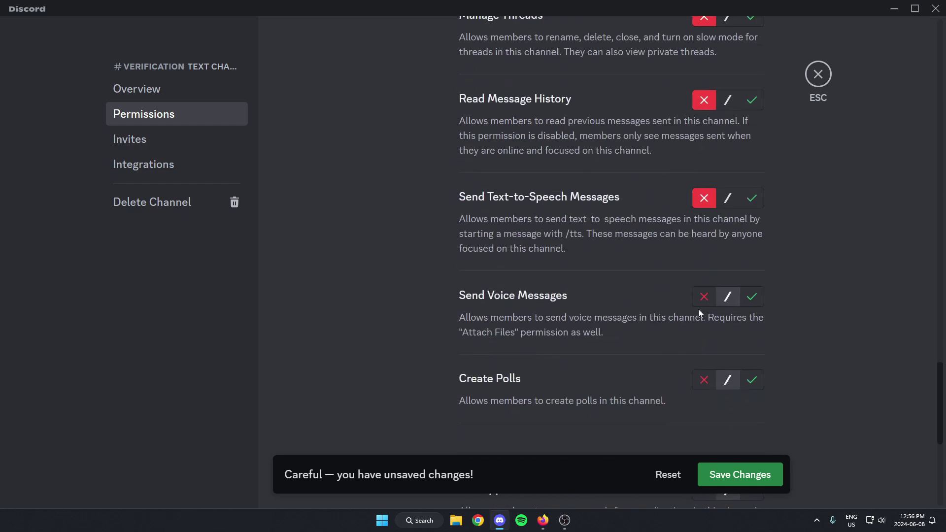
click(703, 297)
click(702, 378)
scroll(699, 370, down, 4)
click(704, 294)
click(704, 369)
scroll(703, 345, down, 2)
click(702, 302)
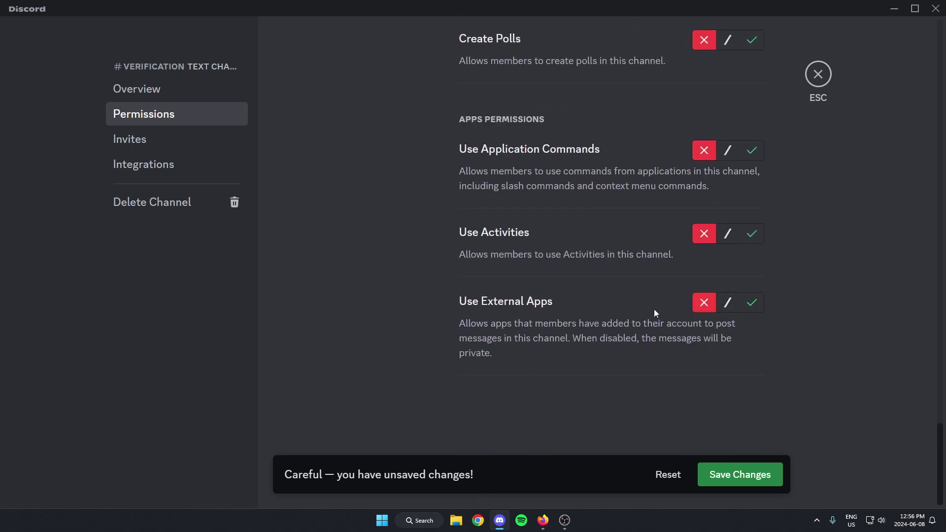
scroll(640, 310, up, 2)
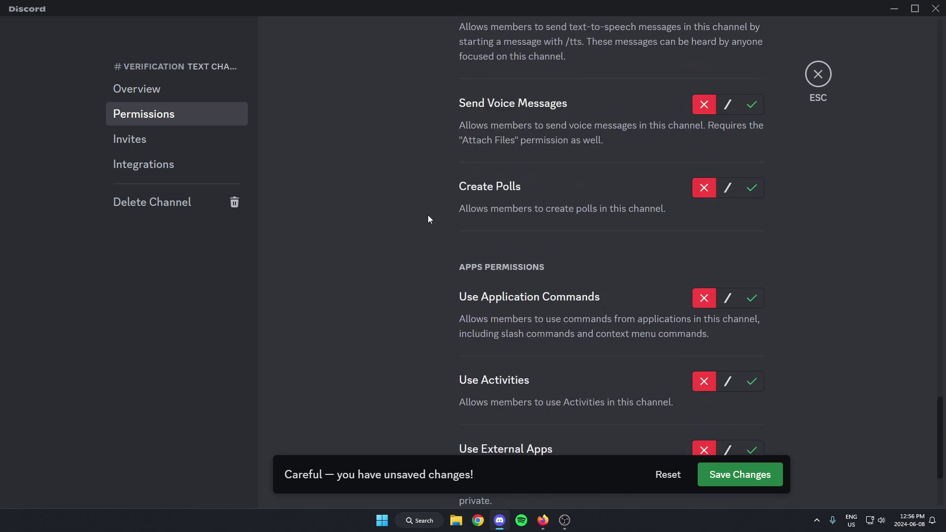
scroll(545, 241, up, 6)
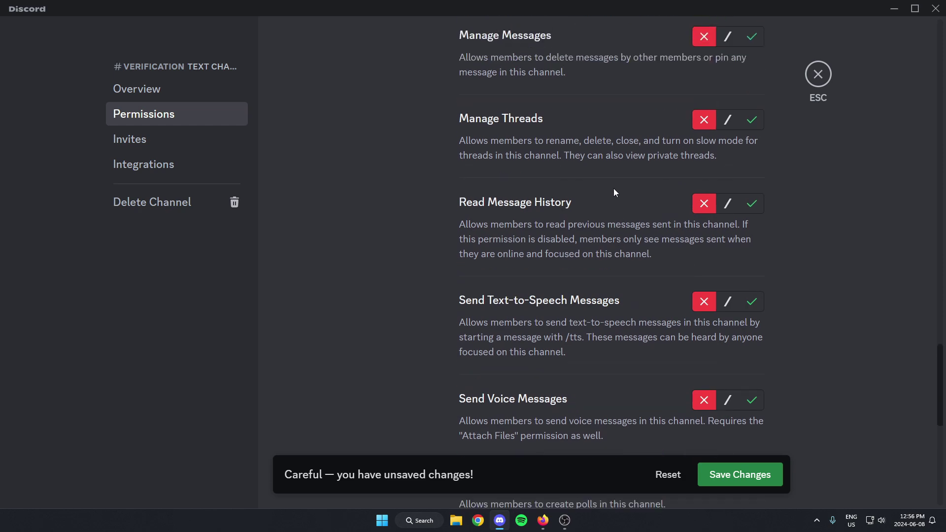
click(752, 204)
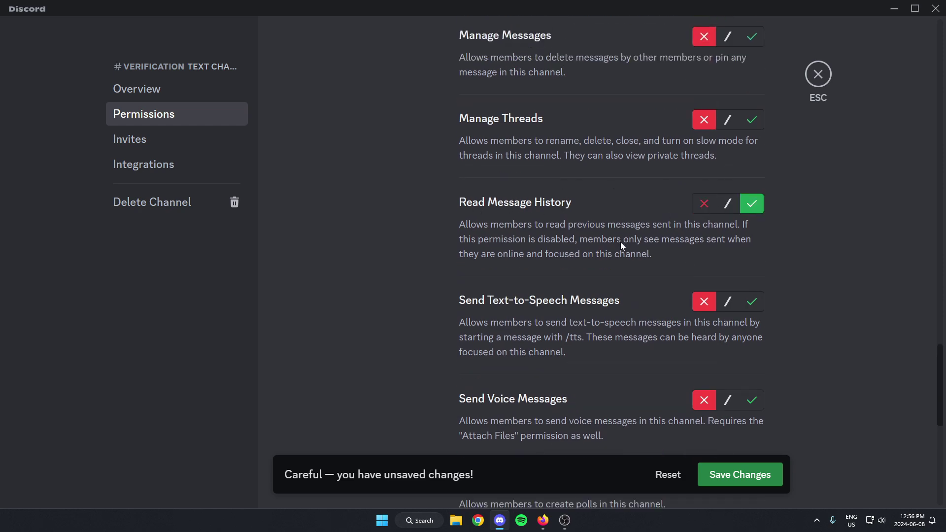
scroll(620, 241, up, 8)
scroll(621, 244, up, 13)
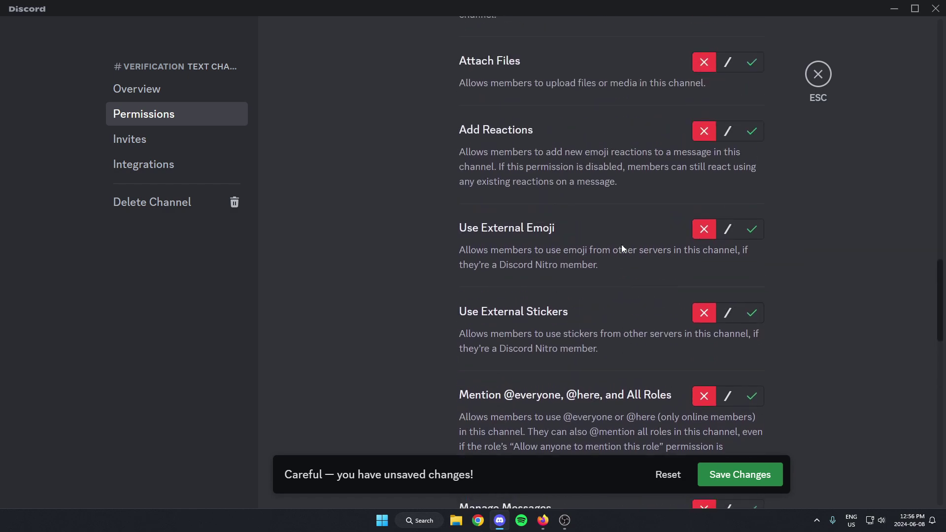
scroll(619, 243, up, 11)
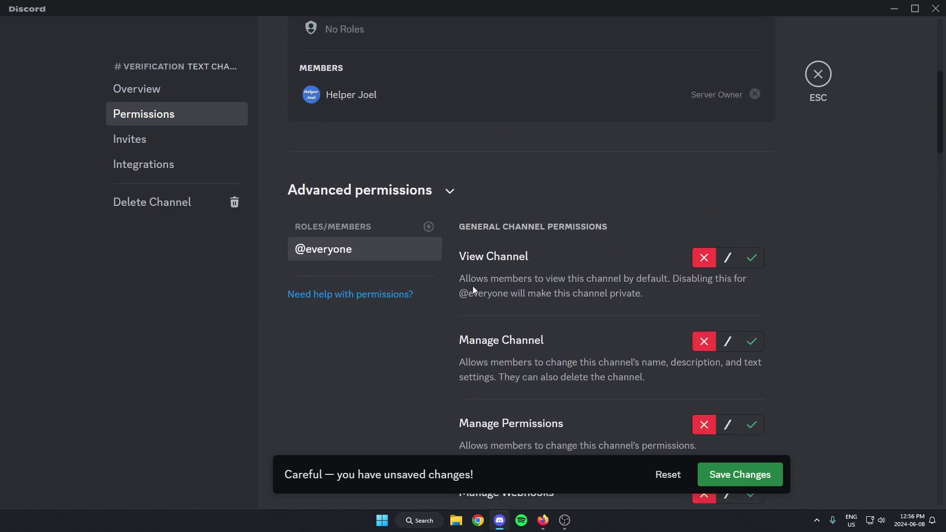
click(756, 259)
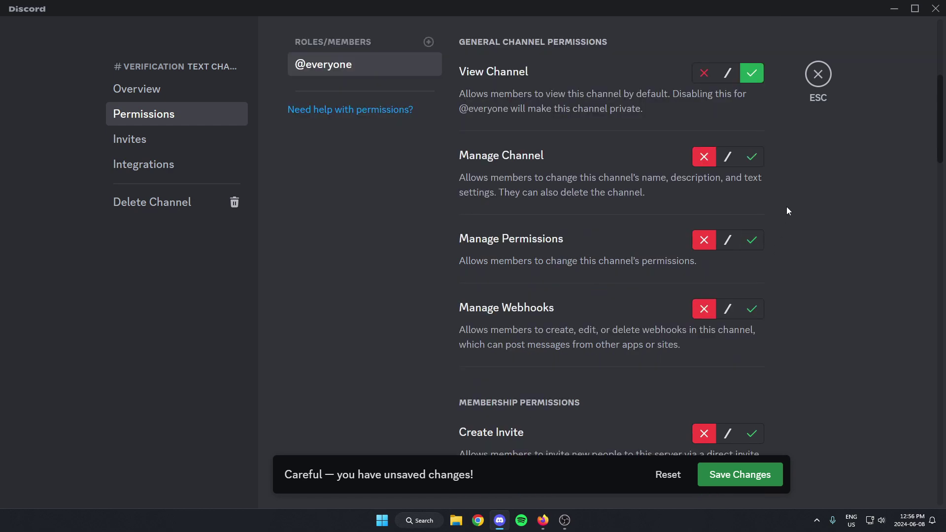
scroll(786, 206, up, 6)
scroll(774, 224, down, 4)
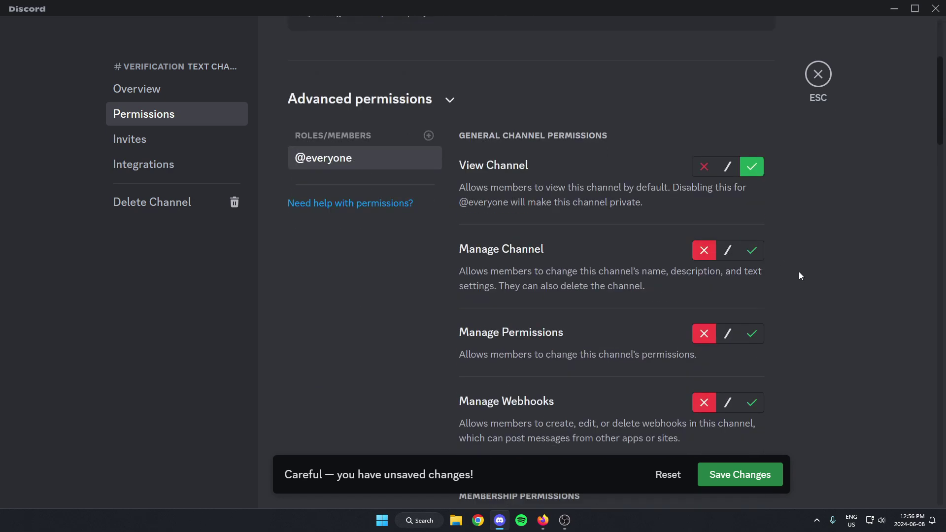
scroll(467, 190, down, 20)
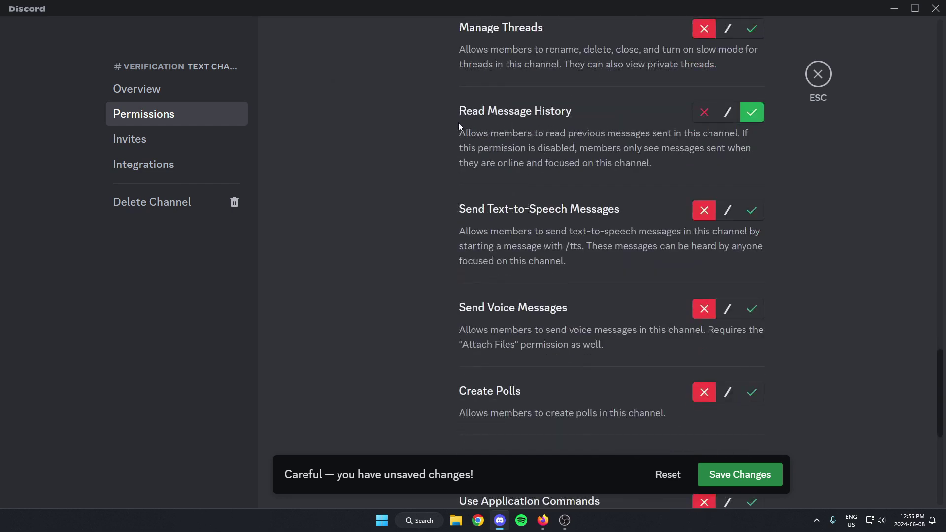
scroll(481, 219, up, 5)
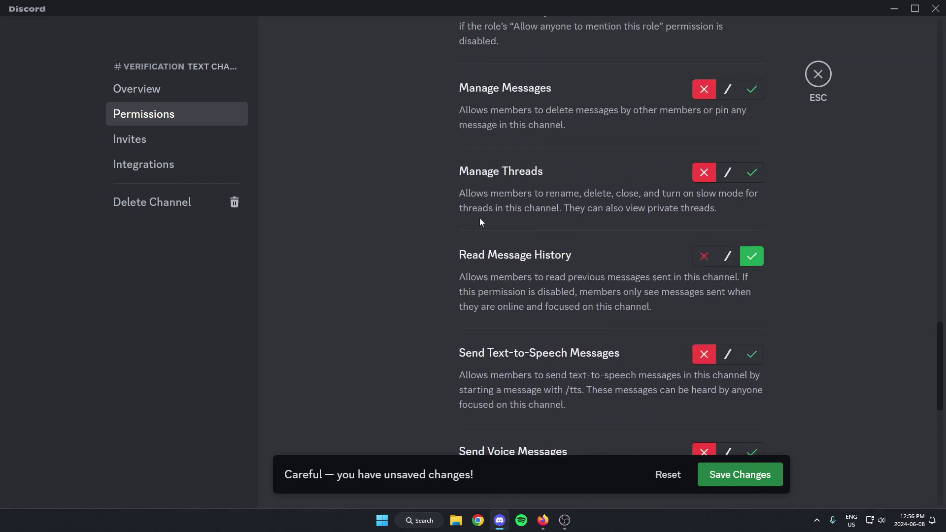
click(766, 481)
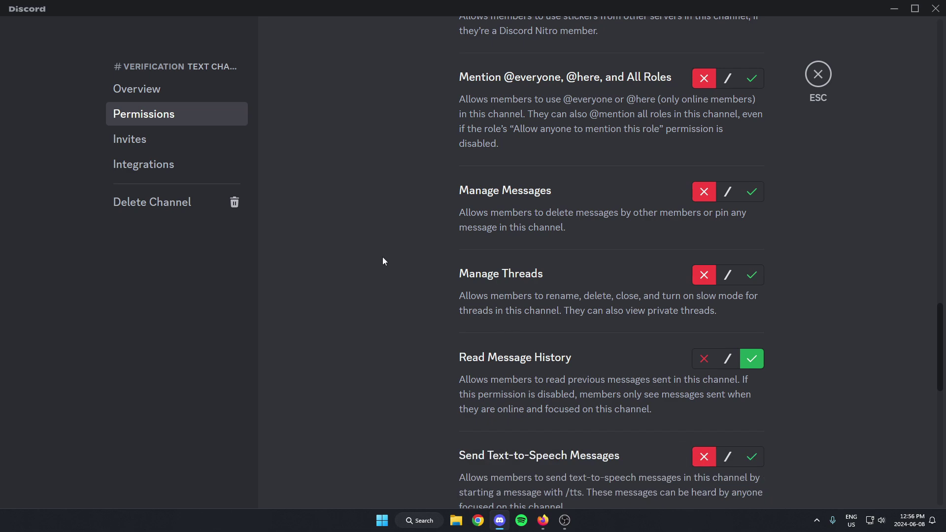
scroll(384, 261, up, 20)
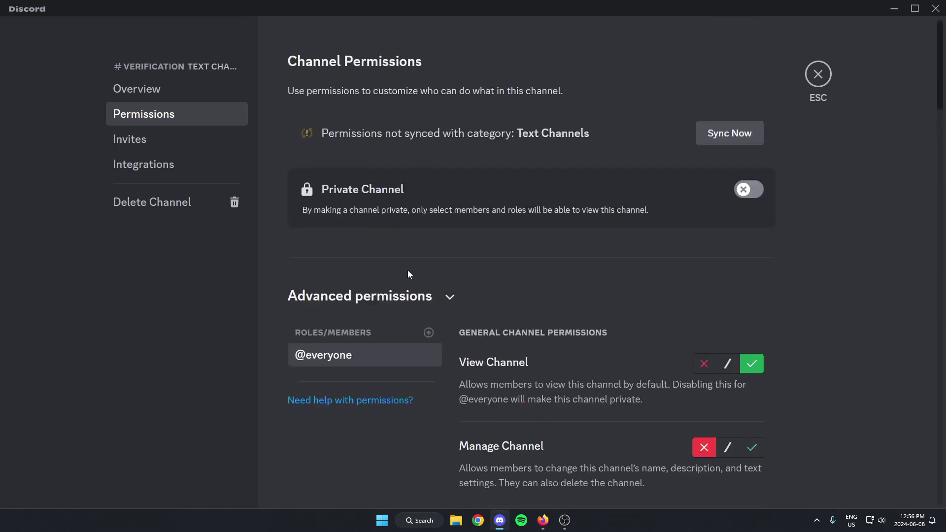
scroll(451, 274, down, 2)
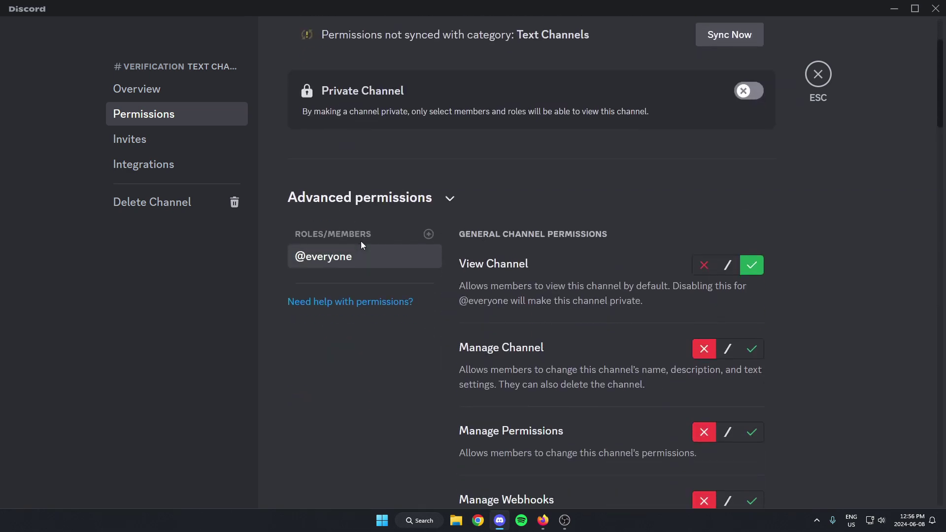
Add Zira#9472 as a member override on the #verification channel.
click(428, 235)
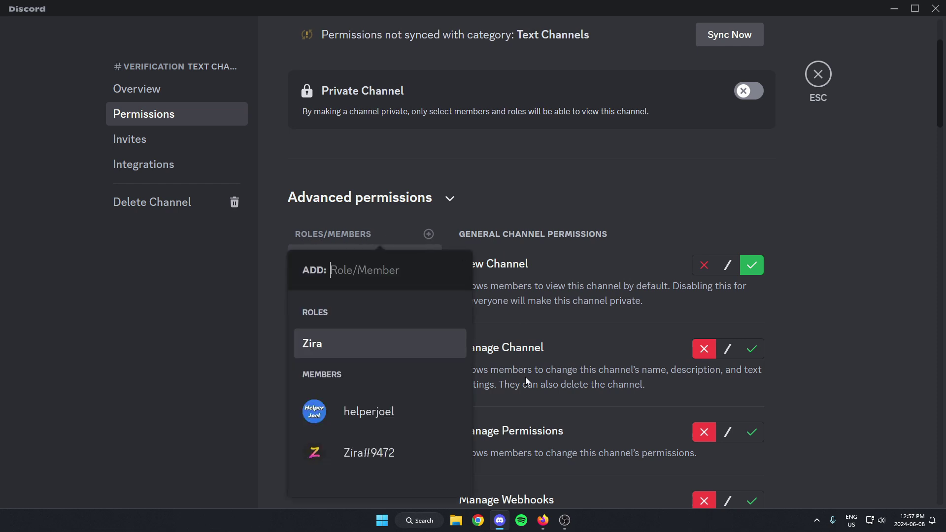
click(364, 453)
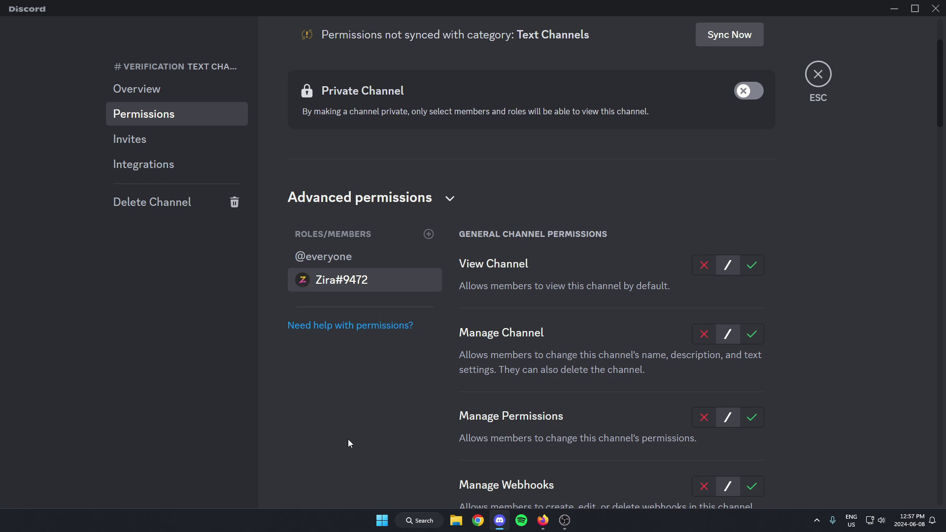
Allow Zira View Channel, management, invite, messaging and thread-creation permissions.
click(751, 265)
scroll(757, 247, down, 2)
click(752, 237)
scroll(756, 240, down, 2)
click(752, 221)
click(753, 290)
scroll(753, 280, down, 3)
click(750, 265)
scroll(750, 262, down, 2)
click(753, 292)
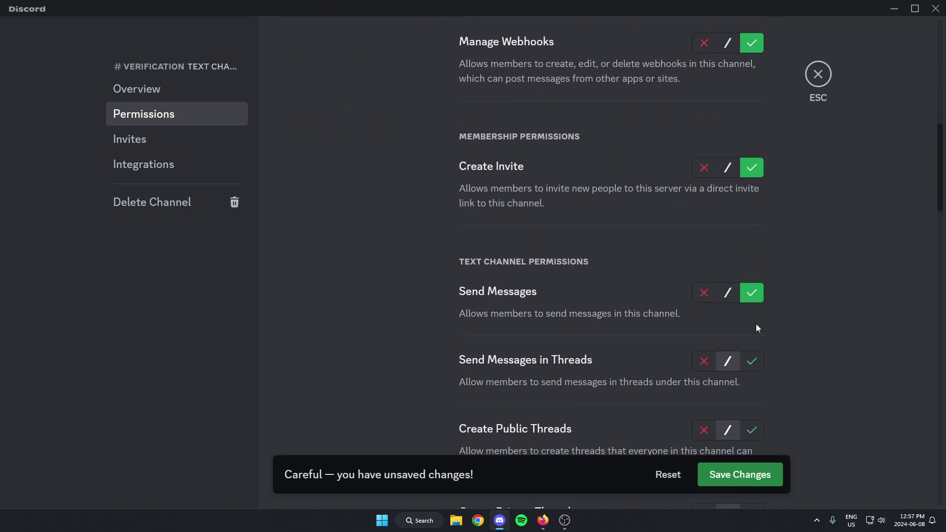
click(753, 361)
scroll(755, 368, down, 2)
click(751, 333)
scroll(752, 329, down, 2)
click(751, 316)
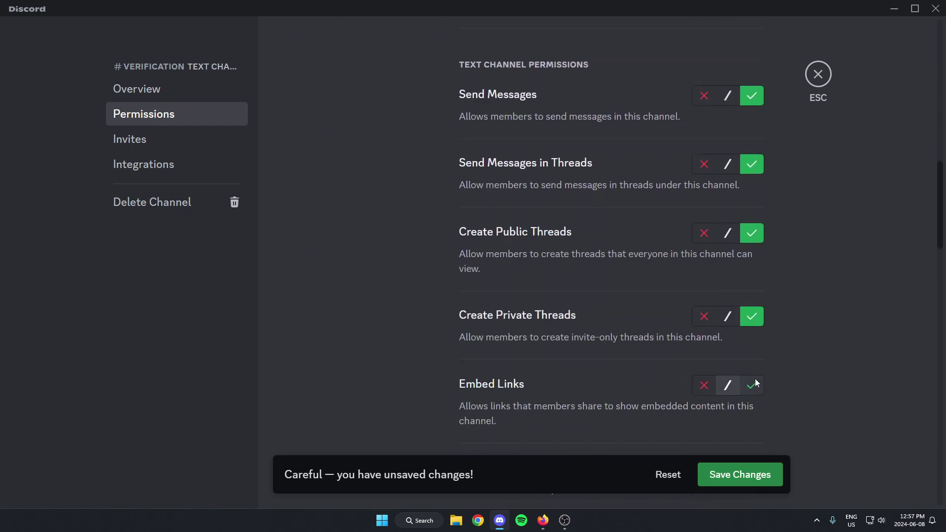
Allow Zira the remaining permissions, from Embed Links through Use External Apps.
click(753, 382)
scroll(756, 385, down, 1)
scroll(756, 380, down, 2)
click(756, 320)
click(752, 389)
scroll(753, 389, down, 2)
click(753, 389)
scroll(754, 389, down, 2)
click(754, 363)
scroll(755, 365, down, 1)
click(752, 408)
scroll(754, 394, down, 3)
click(752, 372)
scroll(753, 369, down, 2)
click(752, 367)
scroll(754, 364, down, 2)
click(754, 363)
scroll(754, 365, down, 2)
click(754, 365)
scroll(758, 335, down, 3)
click(758, 297)
click(759, 380)
scroll(757, 365, down, 3)
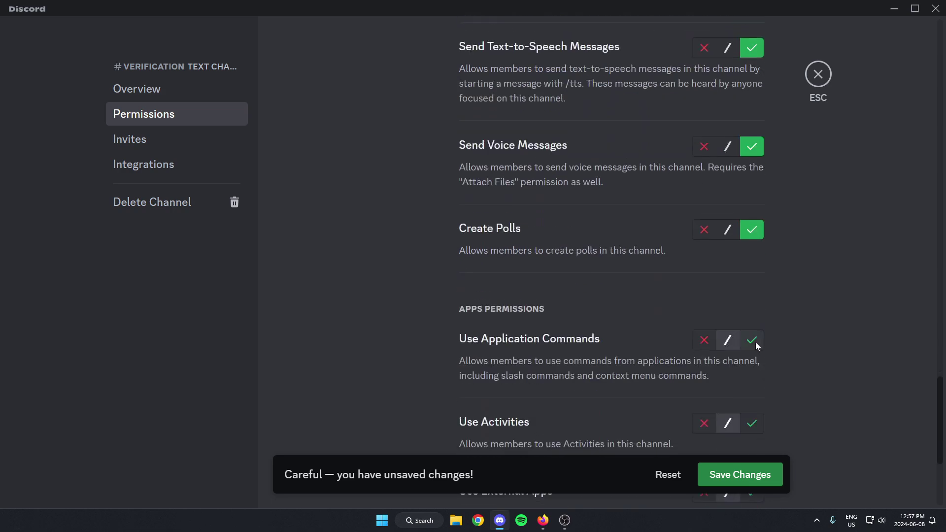
click(756, 341)
click(756, 416)
click(757, 348)
scroll(756, 346, down, 3)
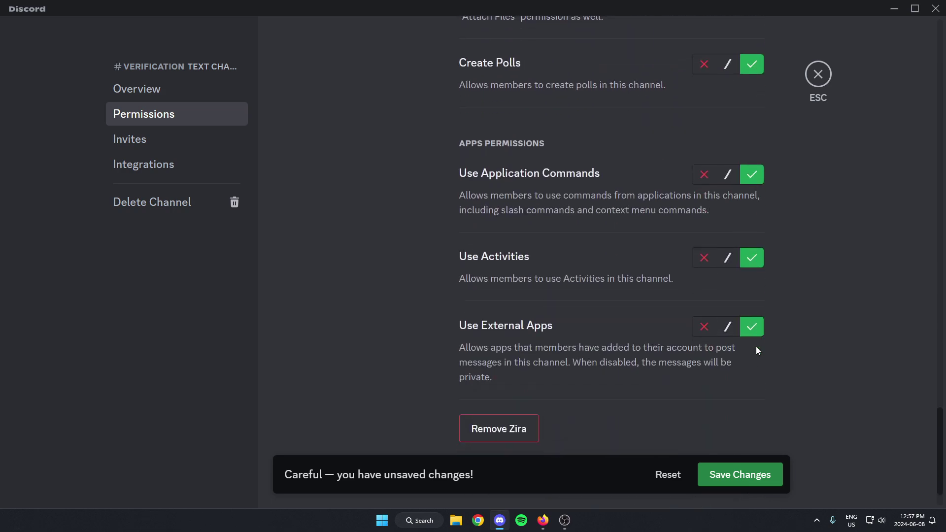
click(746, 475)
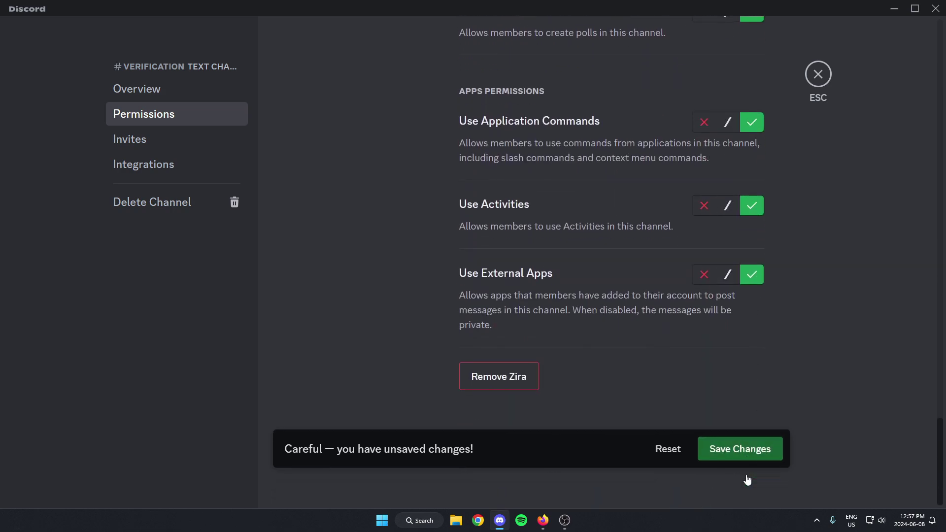
scroll(603, 347, up, 1)
scroll(603, 348, up, 20)
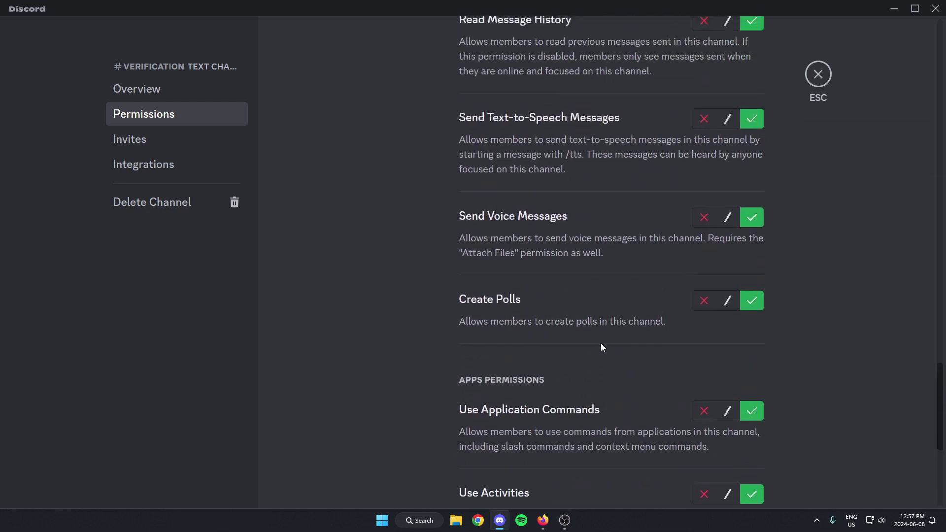
scroll(520, 322, up, 6)
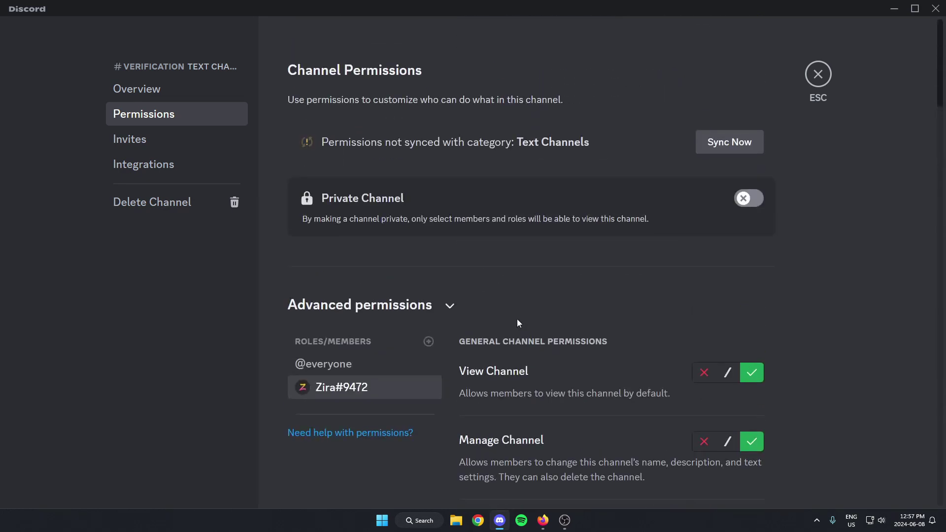
click(389, 365)
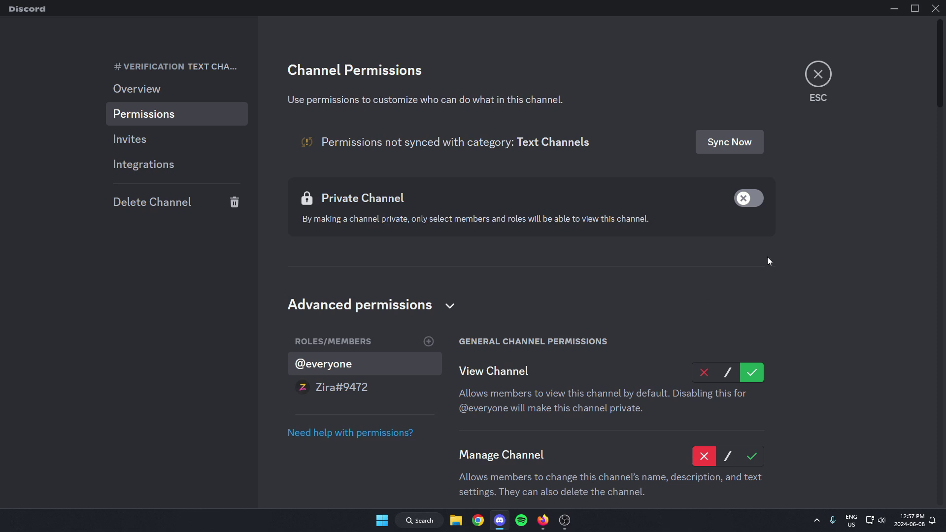
Close the channel settings and open Test Server's Server Settings.
click(818, 74)
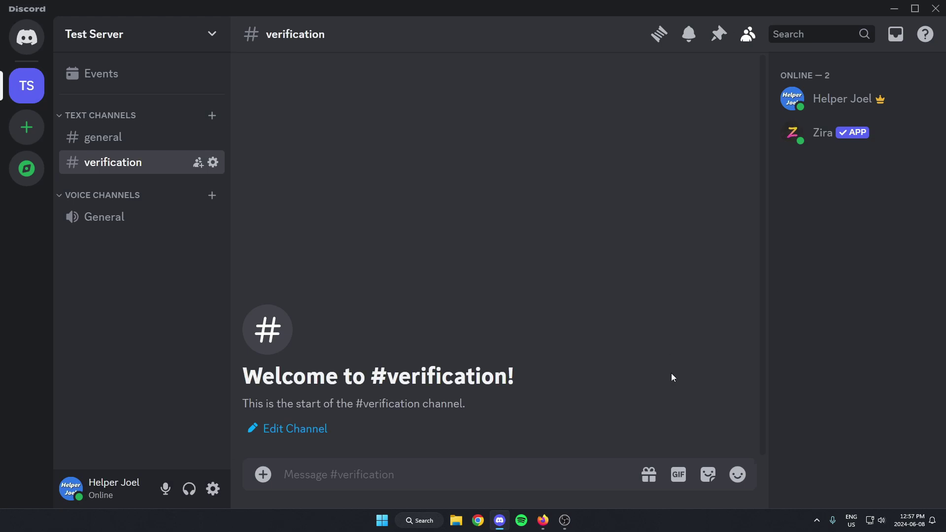
click(95, 39)
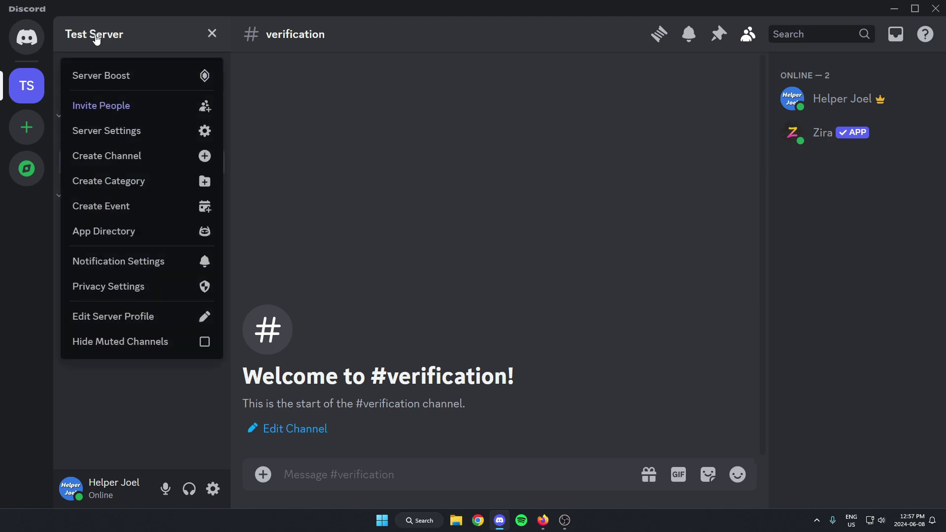
click(140, 137)
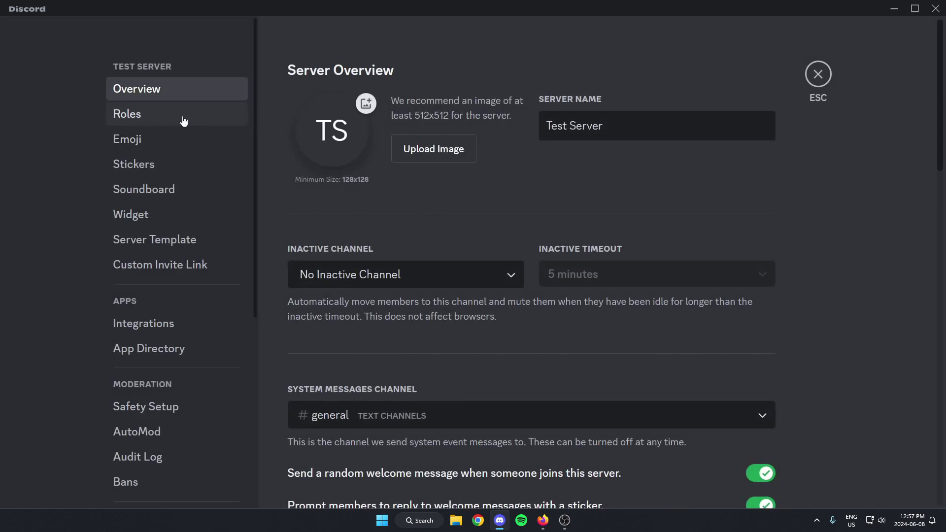
click(165, 122)
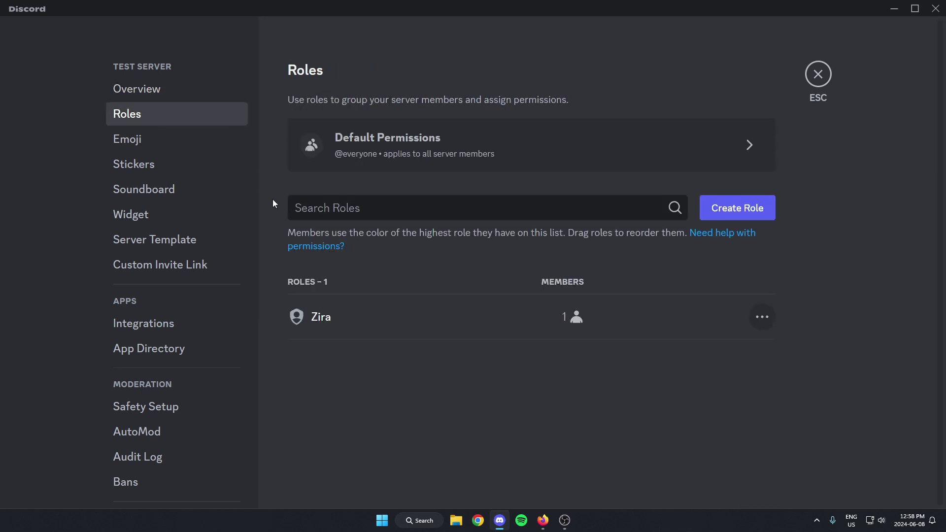
click(386, 158)
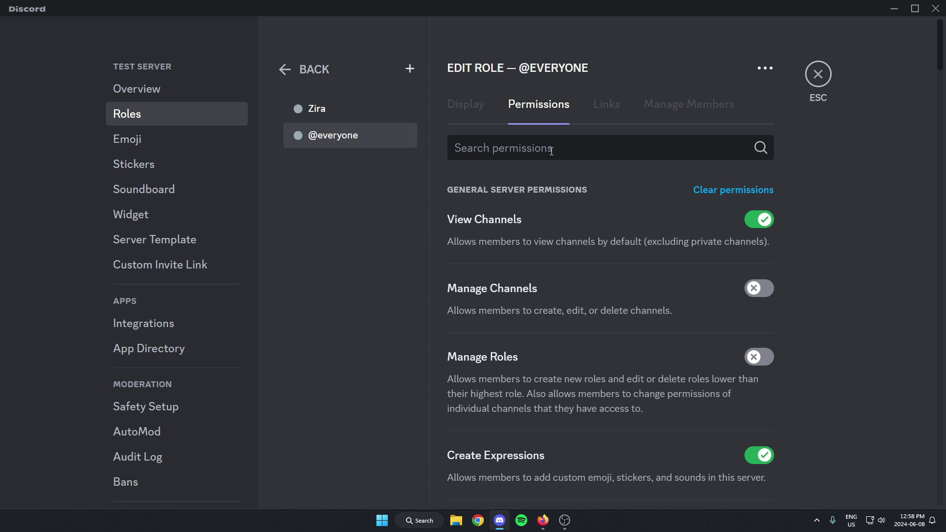
click(754, 199)
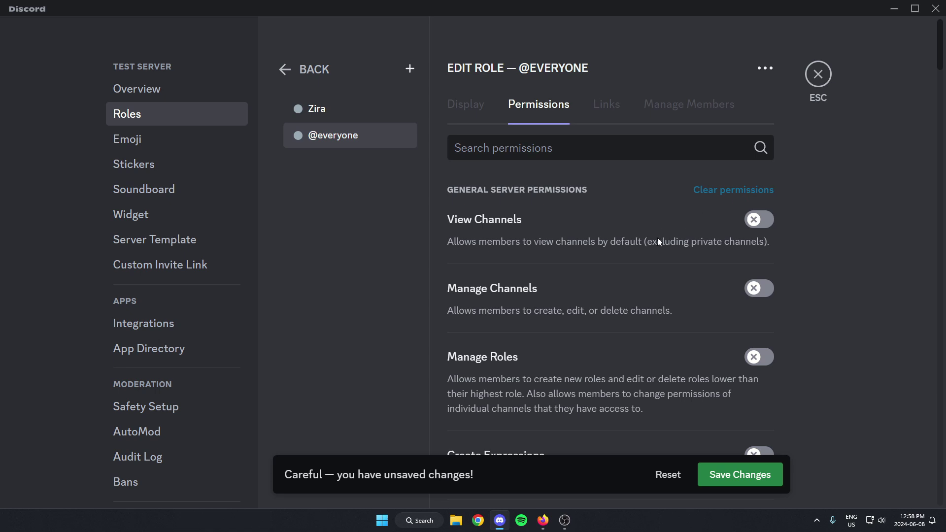
click(741, 480)
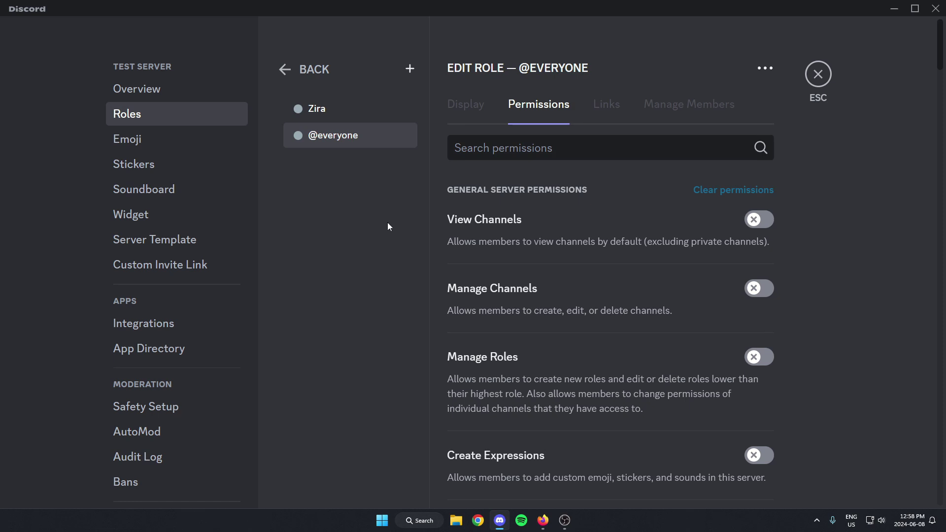
Add a new role, rename its placeholder to 'verified', and save it with the dark red swatch.
click(409, 69)
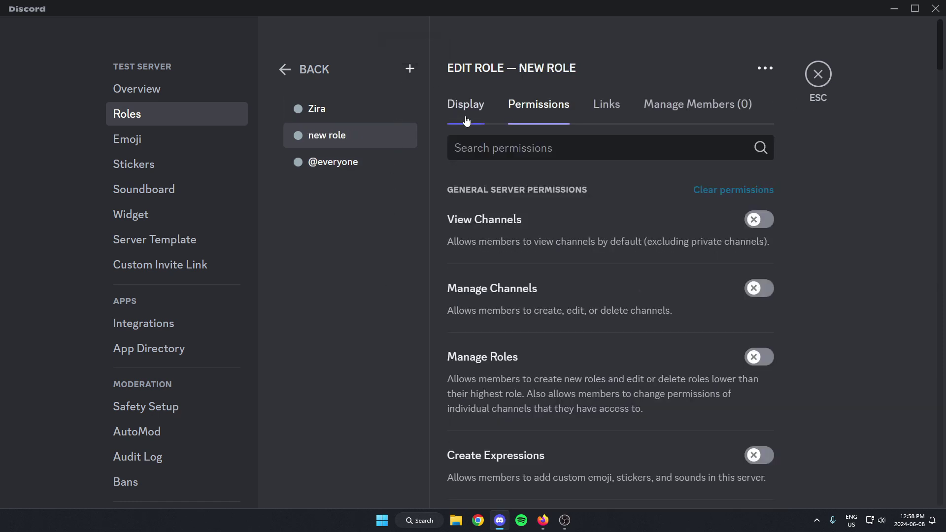
click(482, 108)
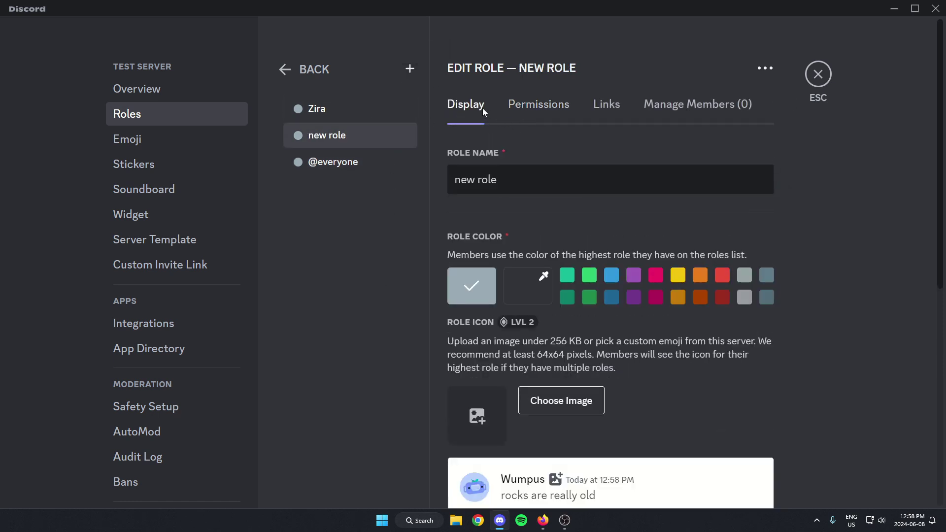
drag(522, 180, 417, 202)
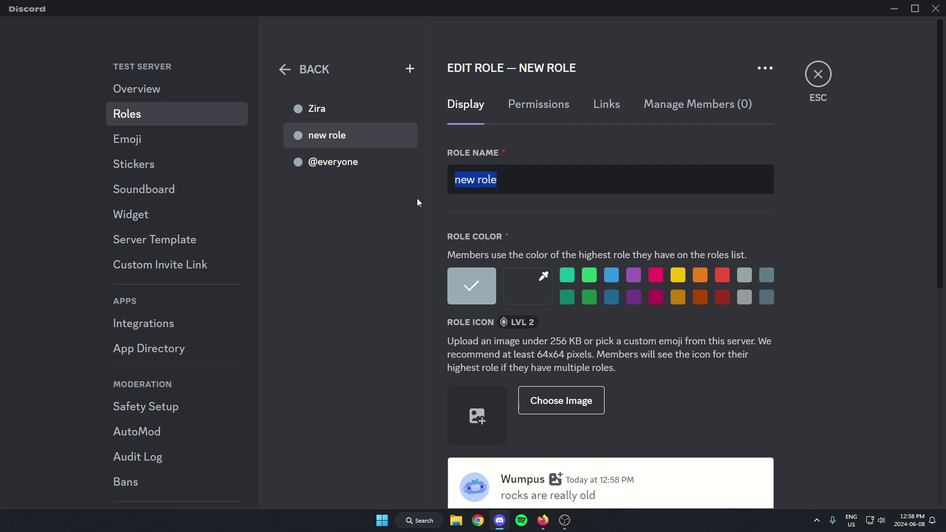
key(BackSpace)
text(verified)
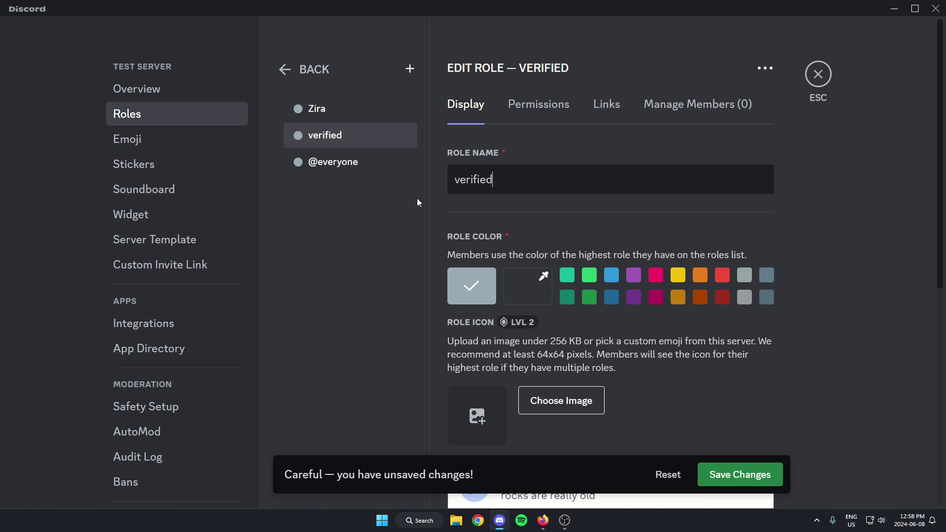
click(739, 473)
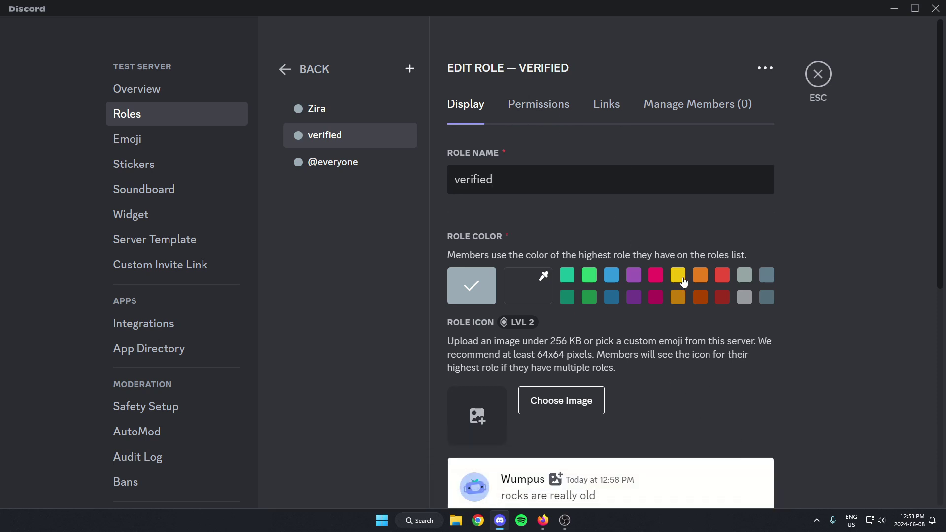
click(722, 297)
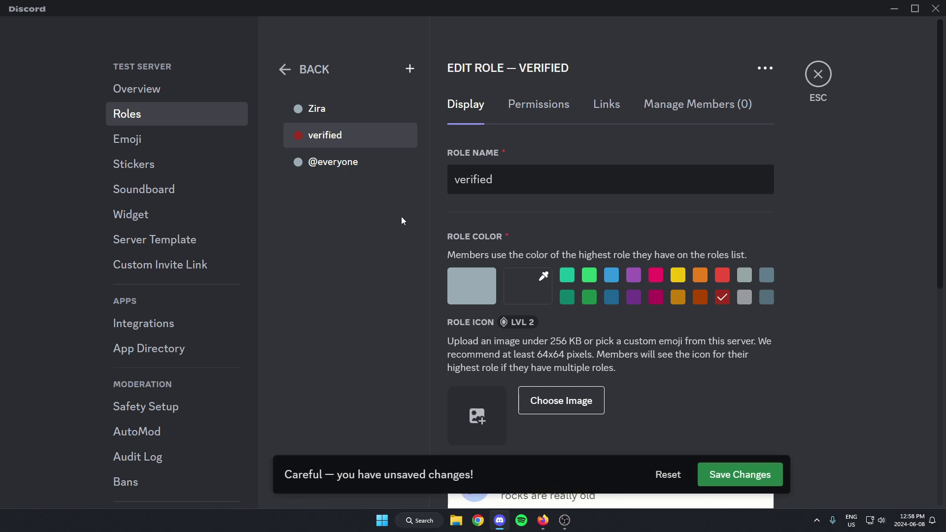
click(734, 474)
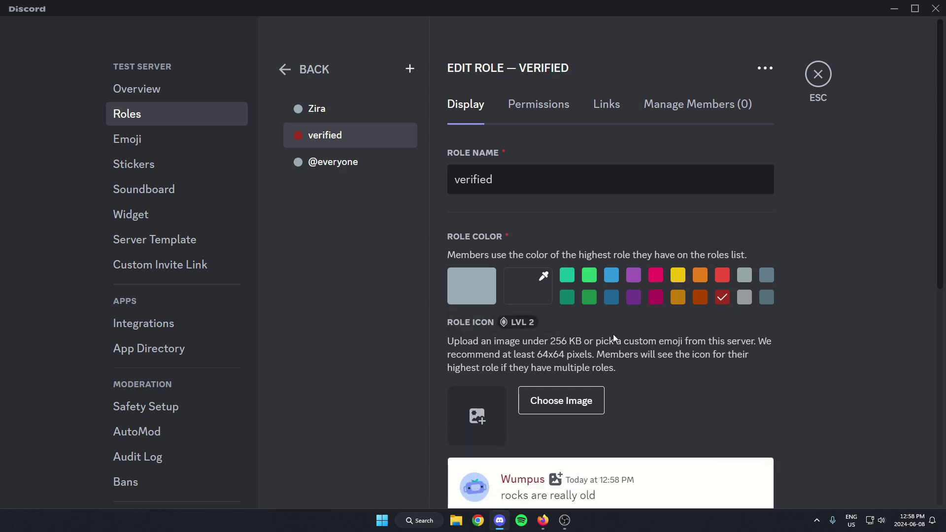
click(536, 109)
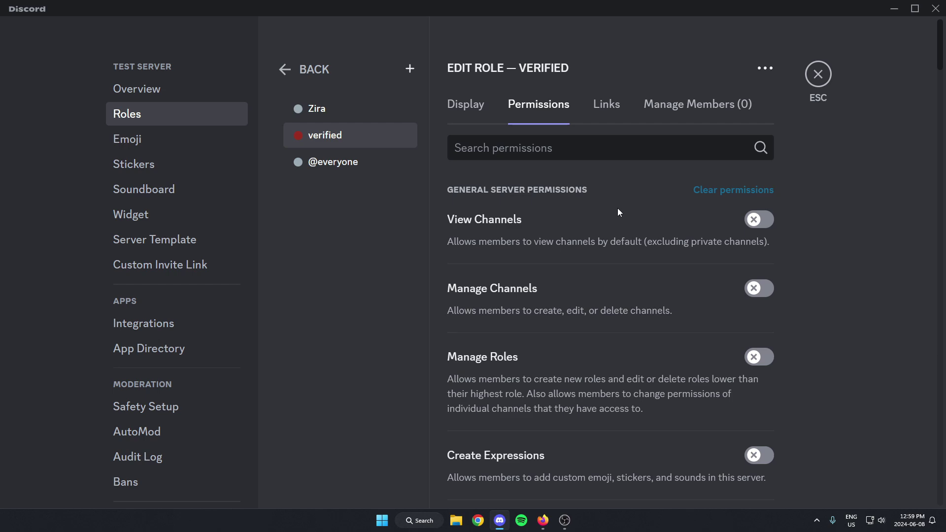
Enable View Channels and Send Messages for the verified role.
click(757, 219)
scroll(745, 305, down, 8)
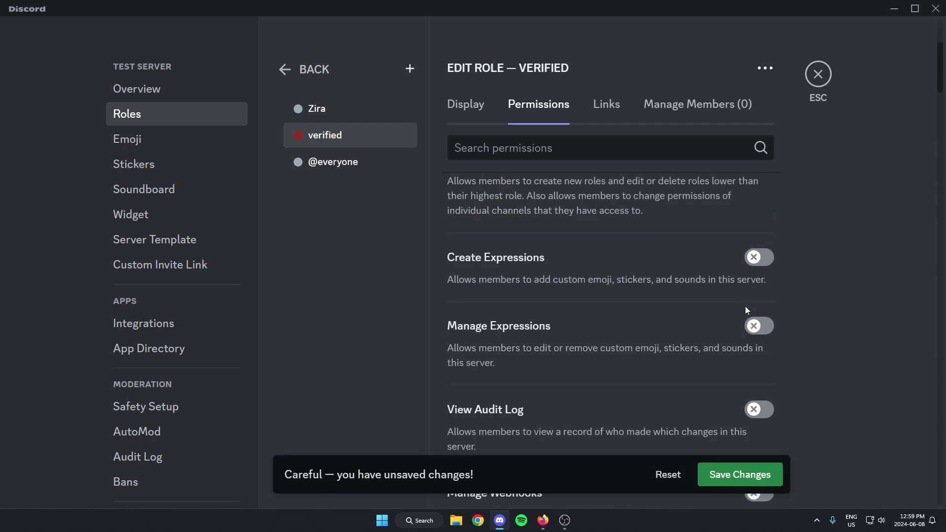
scroll(745, 303, down, 10)
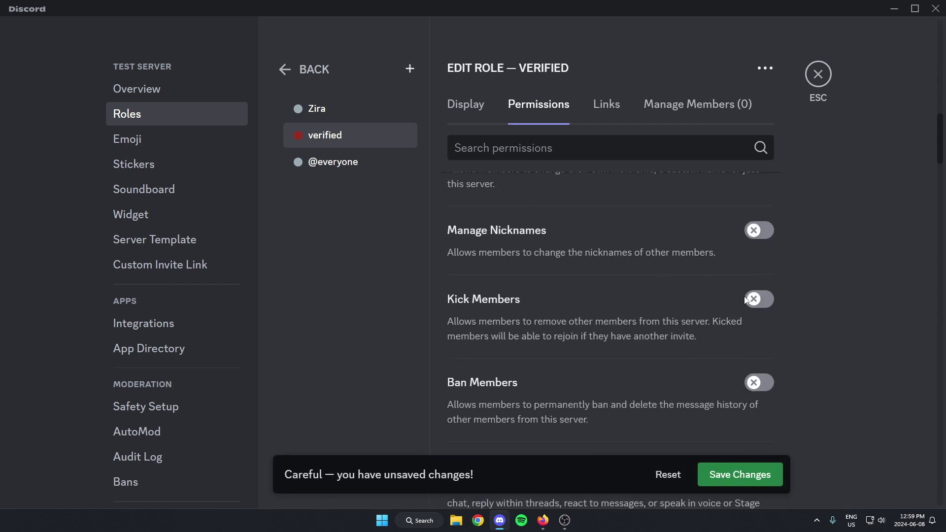
scroll(744, 298, down, 4)
click(749, 285)
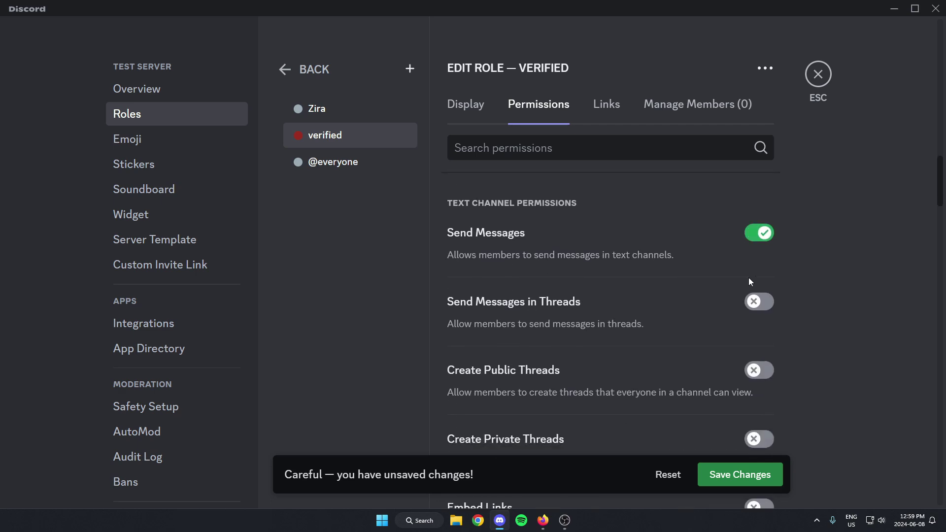
Enable Read Message History, save the permissions, and try dragging verified above Zira's role.
scroll(749, 283, down, 3)
scroll(738, 285, up, 1)
scroll(705, 271, down, 3)
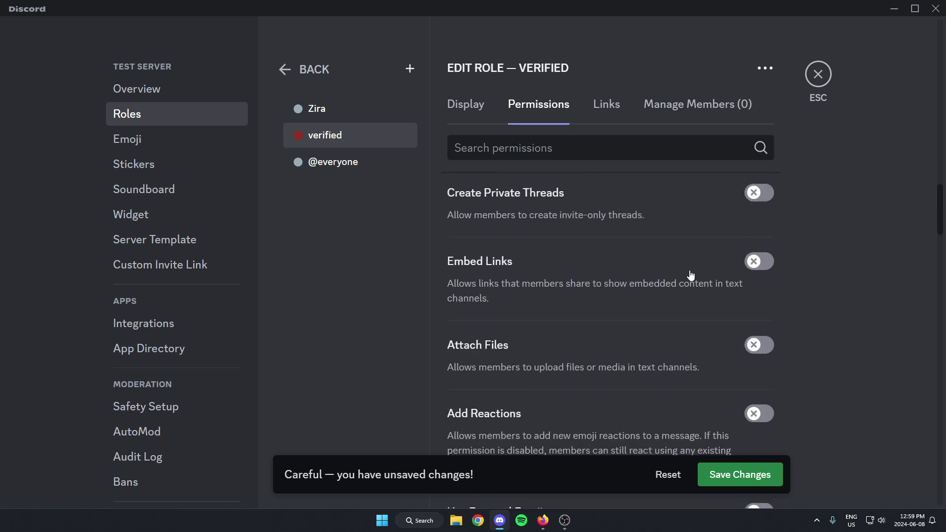
scroll(690, 274, down, 12)
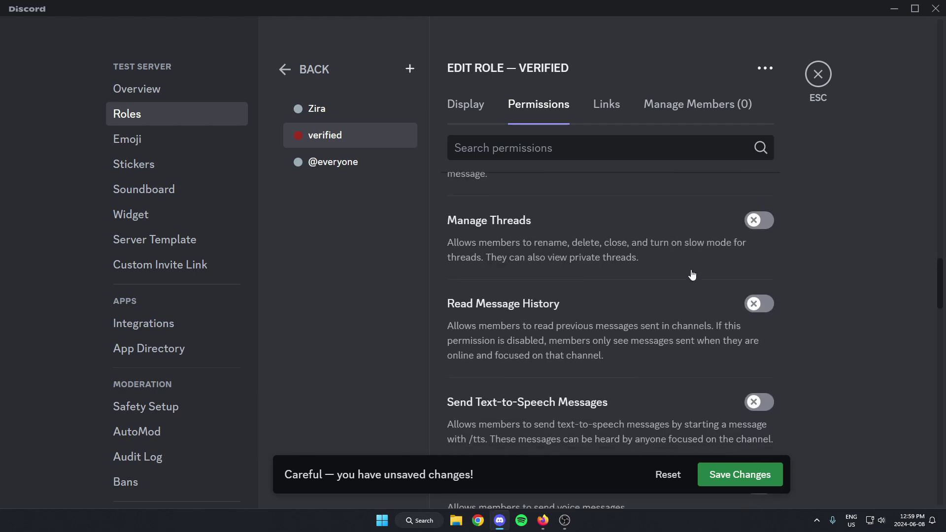
scroll(691, 267, up, 3)
click(758, 254)
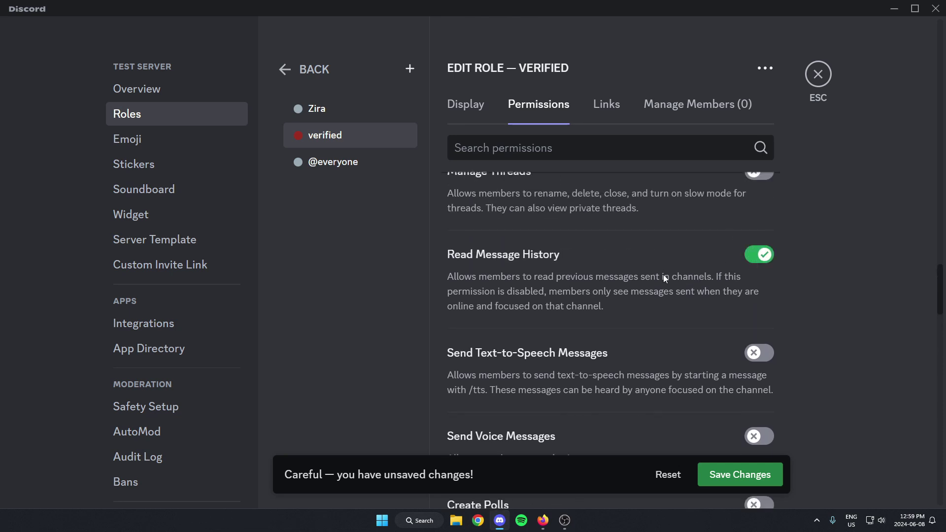
click(745, 476)
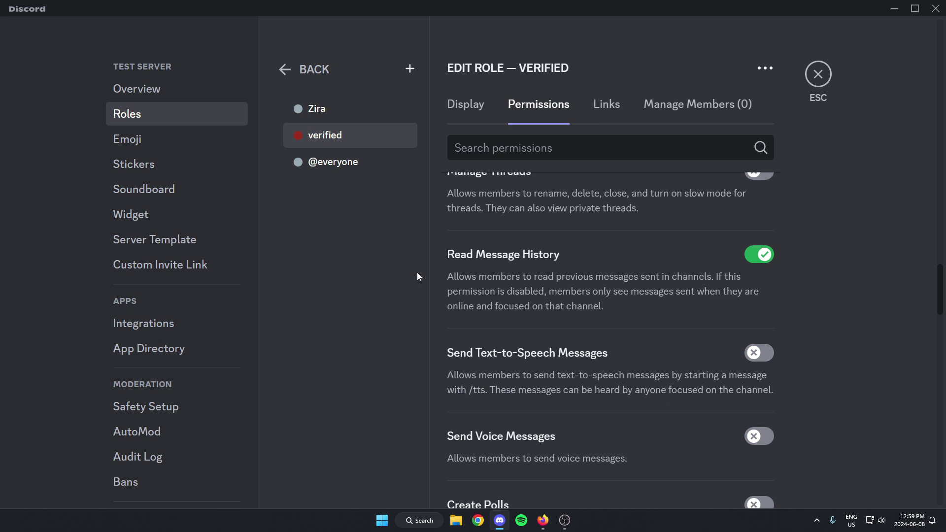
drag(352, 131, 349, 110)
Leave server settings and run Zira's /channel command with #verification as the reaction-role channel.
click(819, 75)
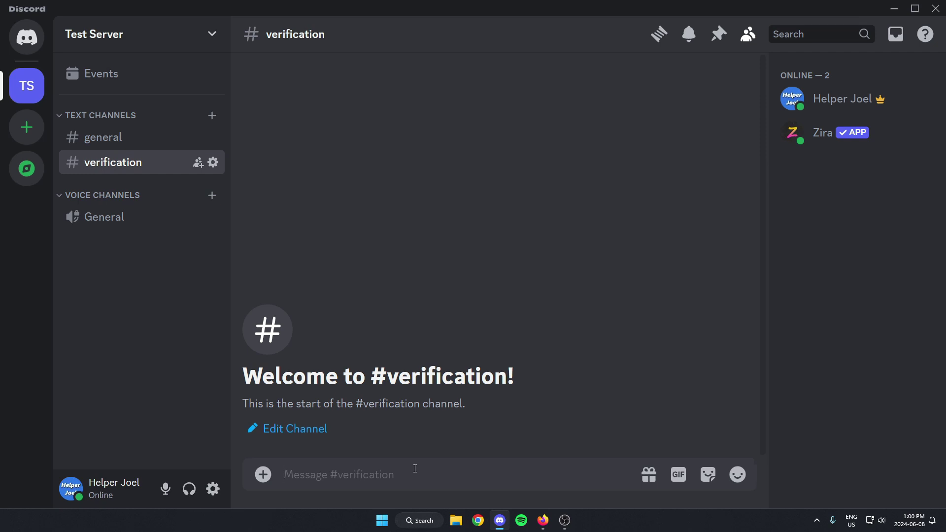
text(/channel)
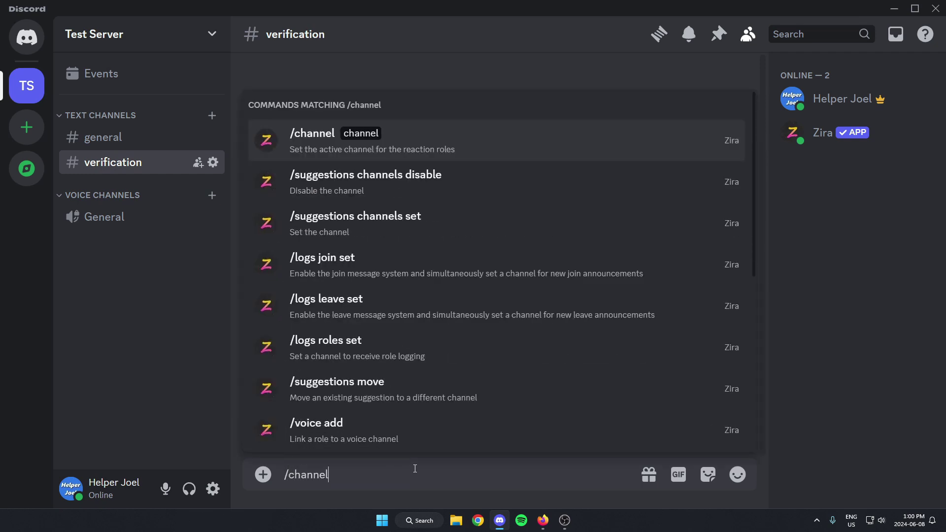
key(Return)
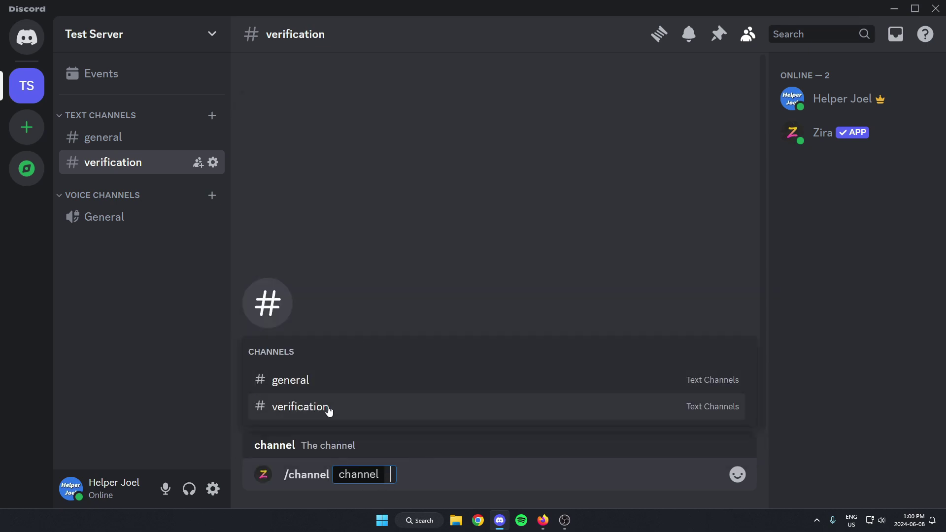
click(283, 415)
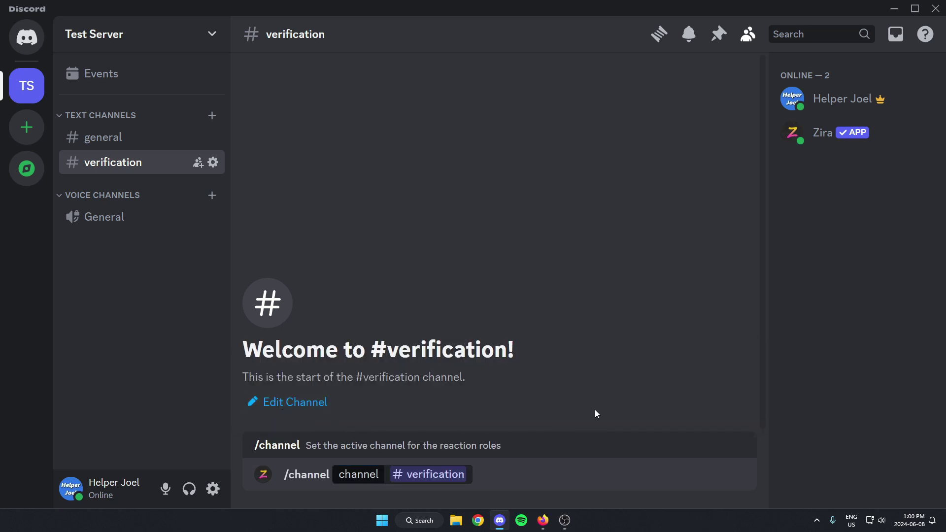
key(Return)
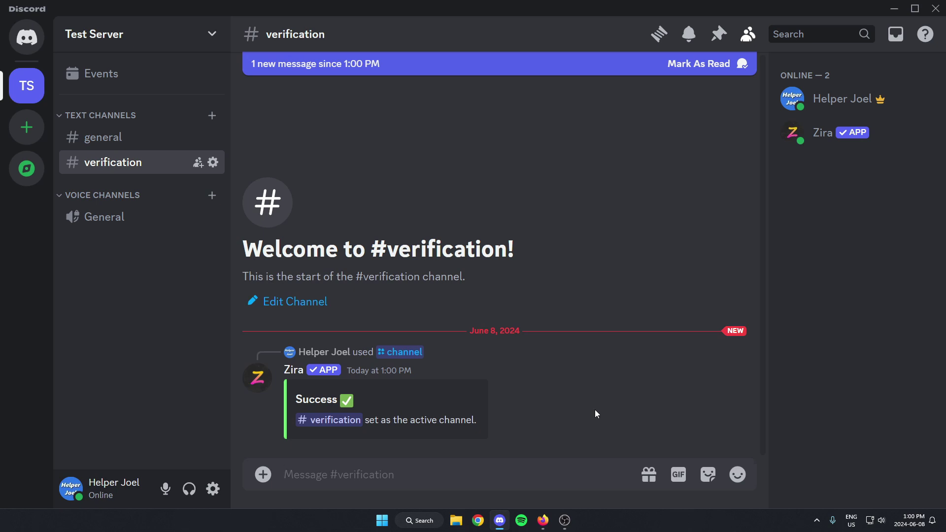
Run Zira's /message send command with the content 'React To Verify!'.
text(/)
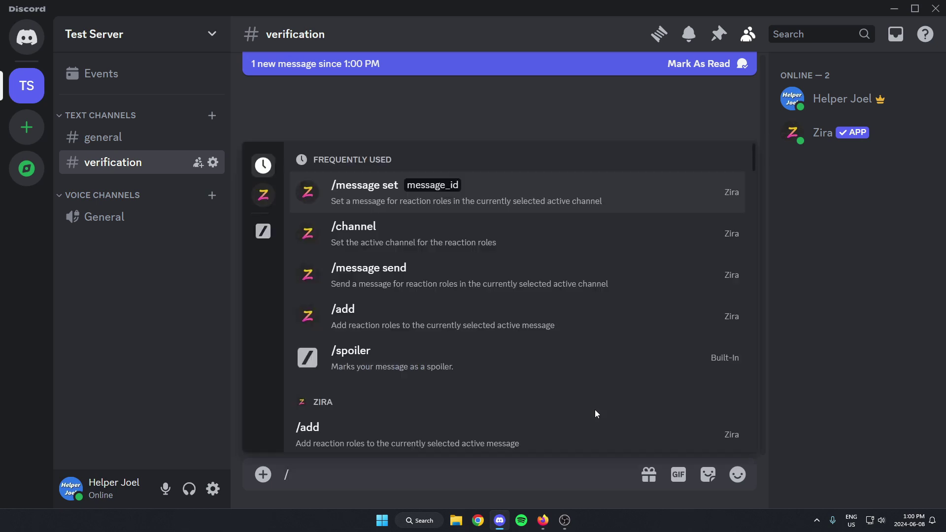
text(message)
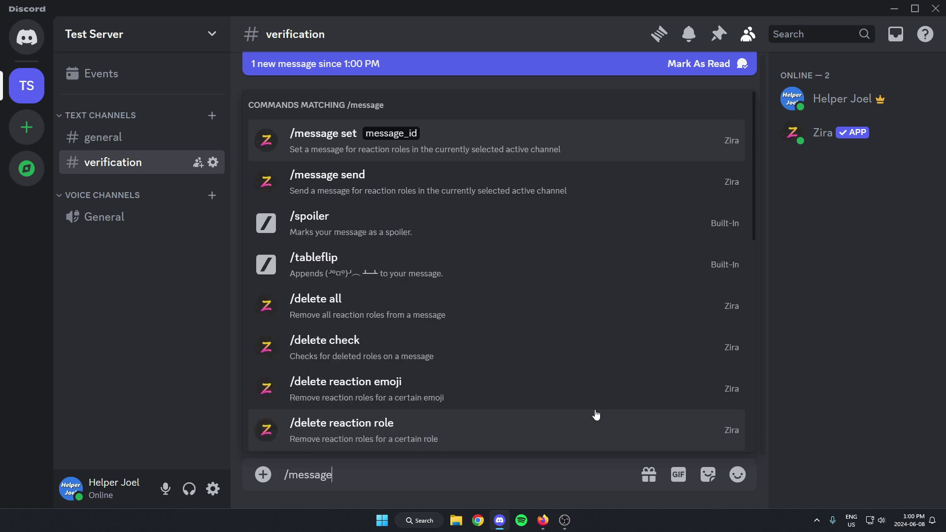
text( send)
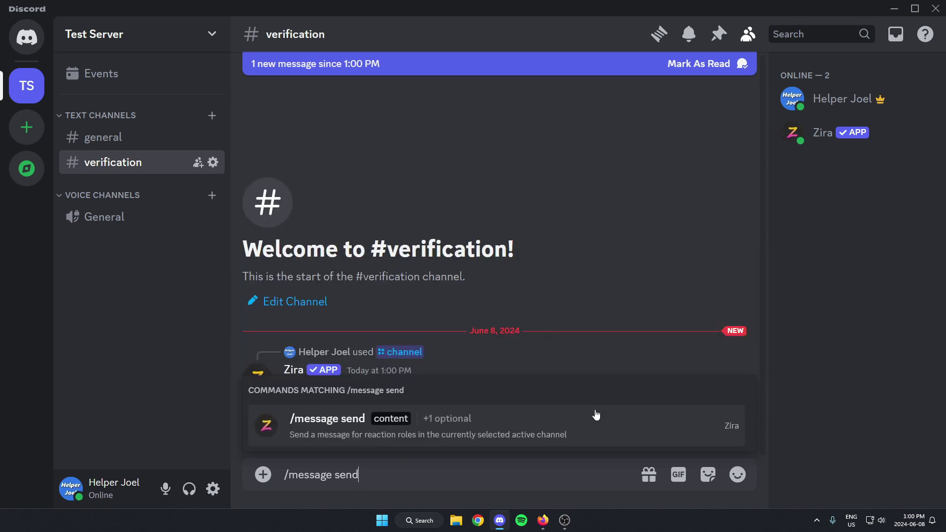
click(596, 415)
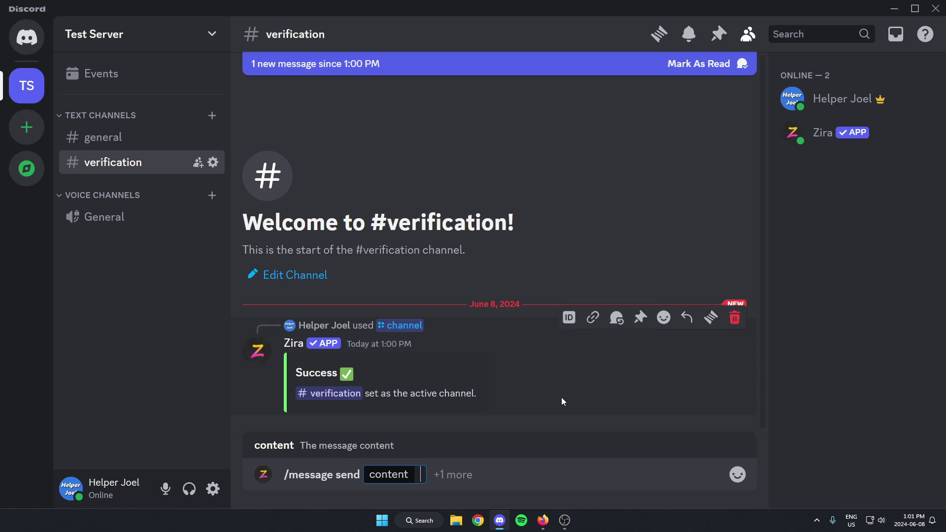
text(React To)
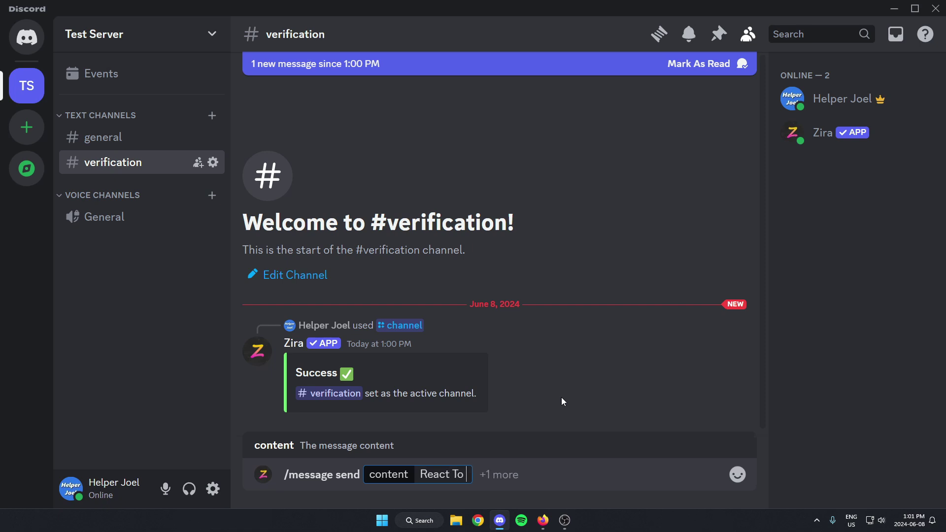
text( Verify!)
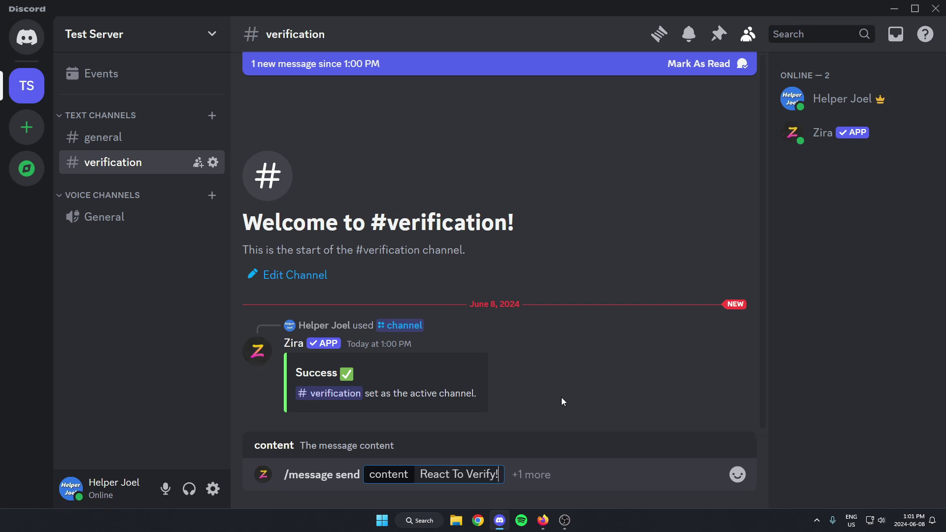
click(555, 483)
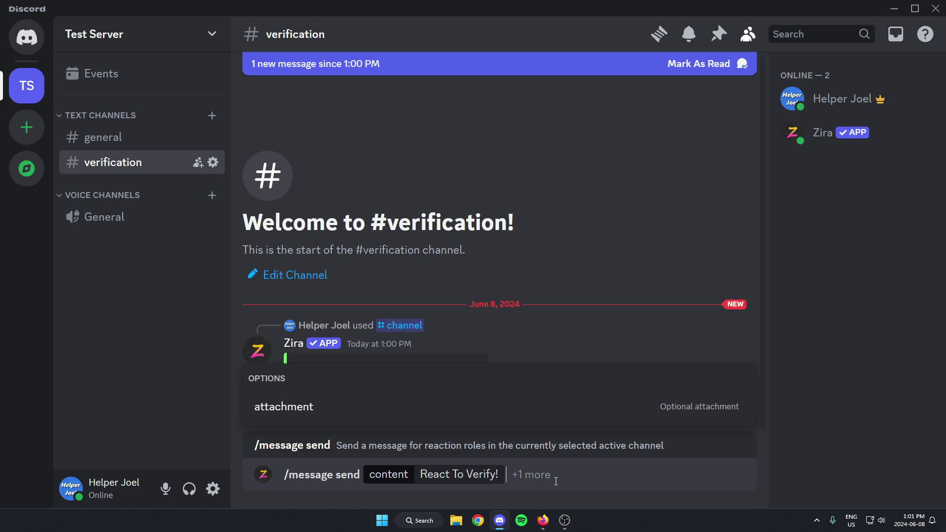
key(Return)
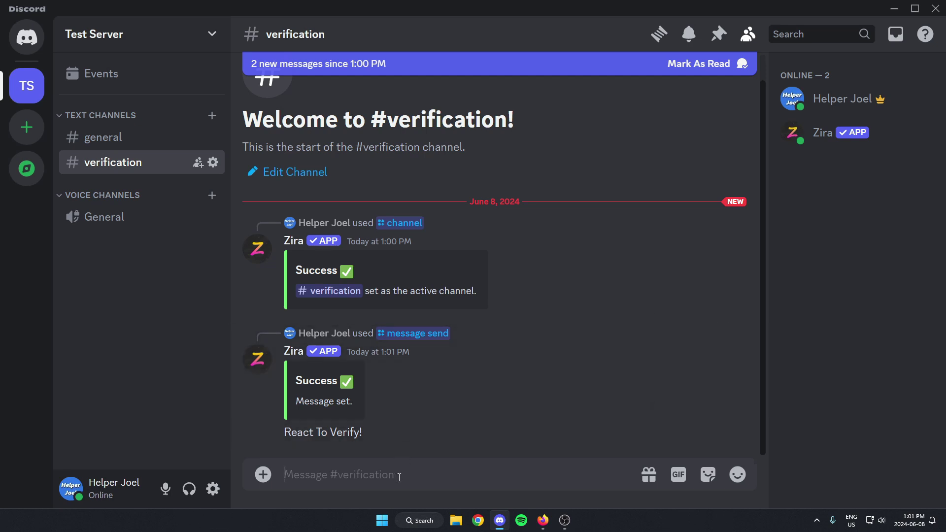
text(/add)
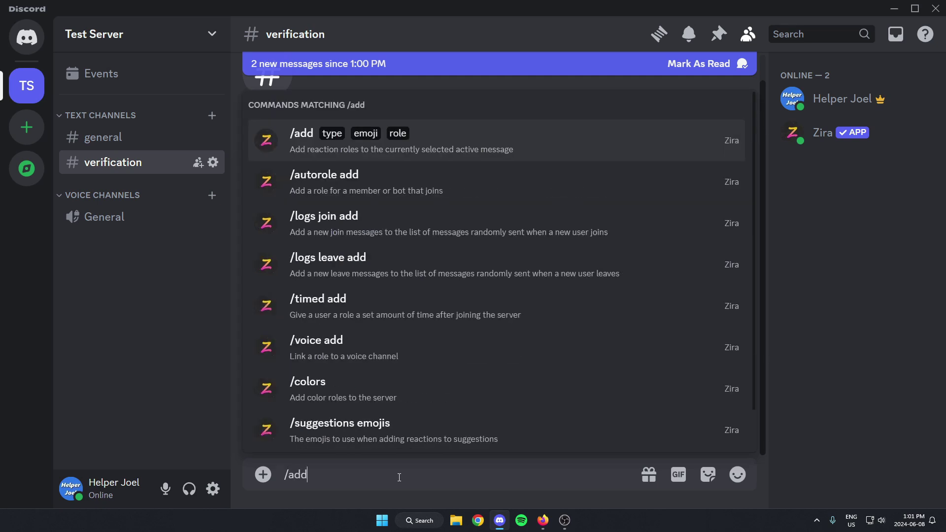
key(Return)
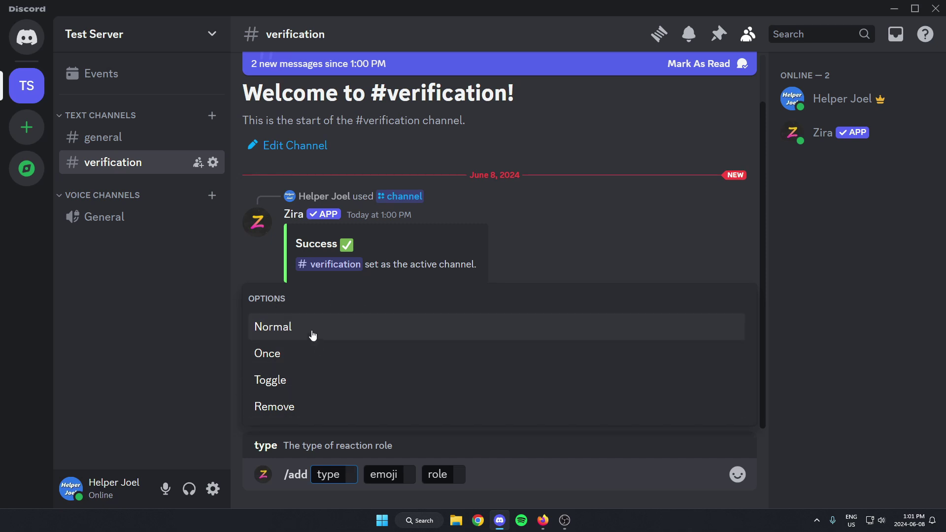
click(365, 327)
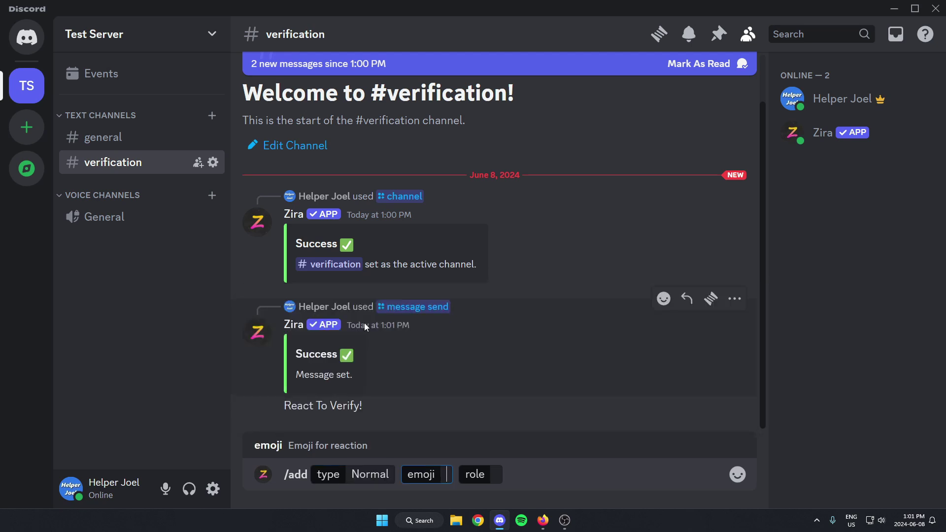
click(740, 477)
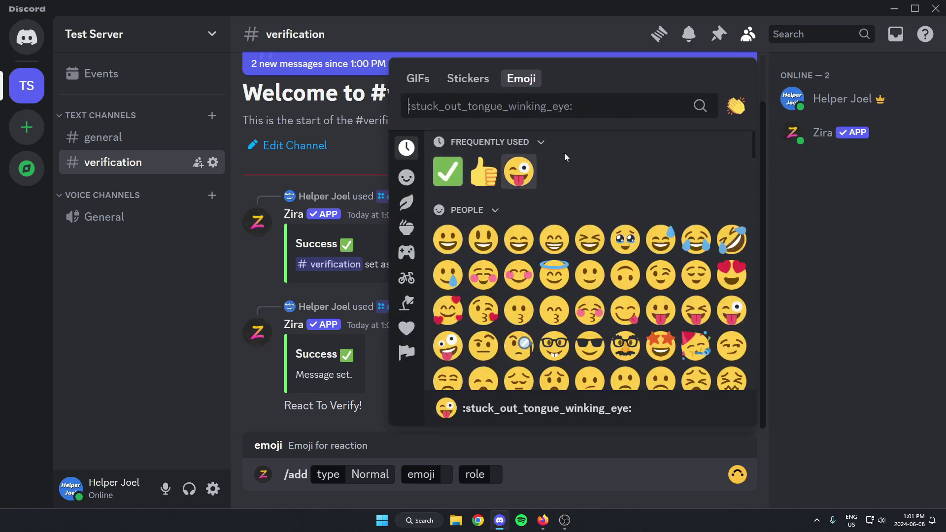
click(448, 172)
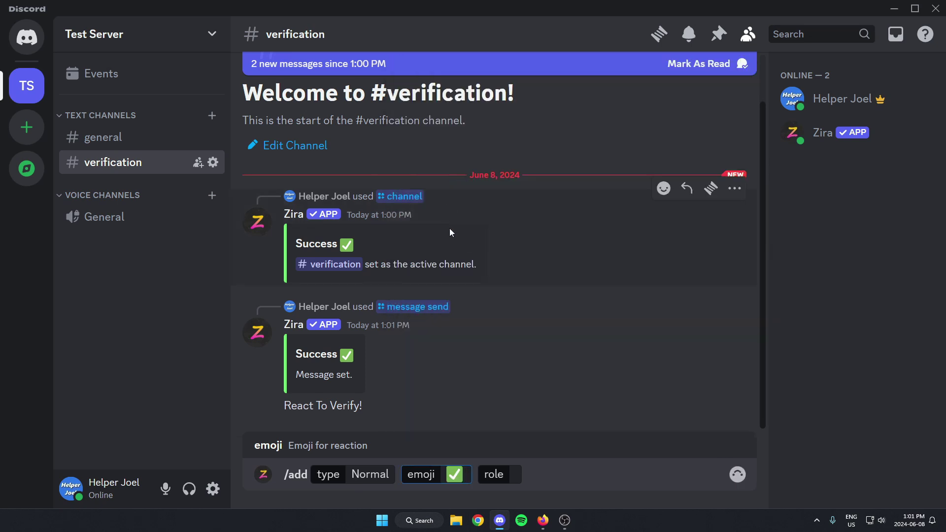
click(517, 478)
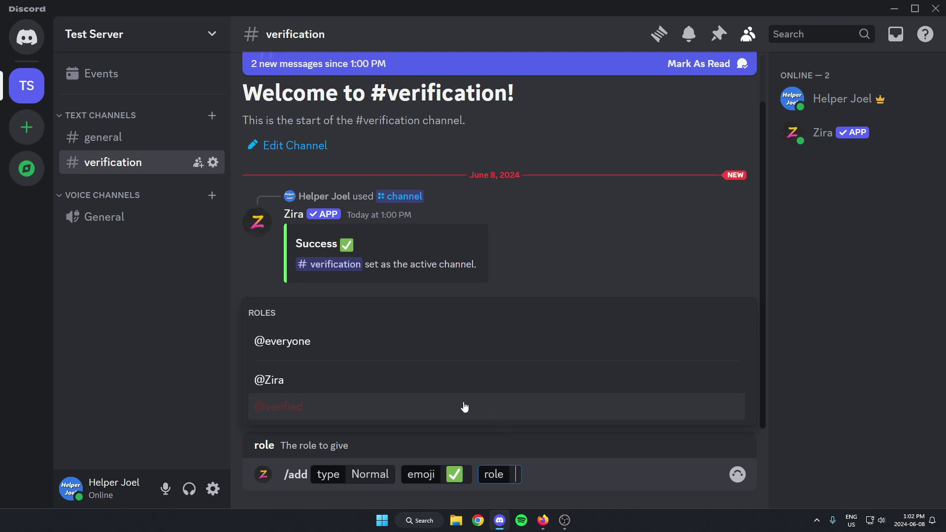
click(357, 413)
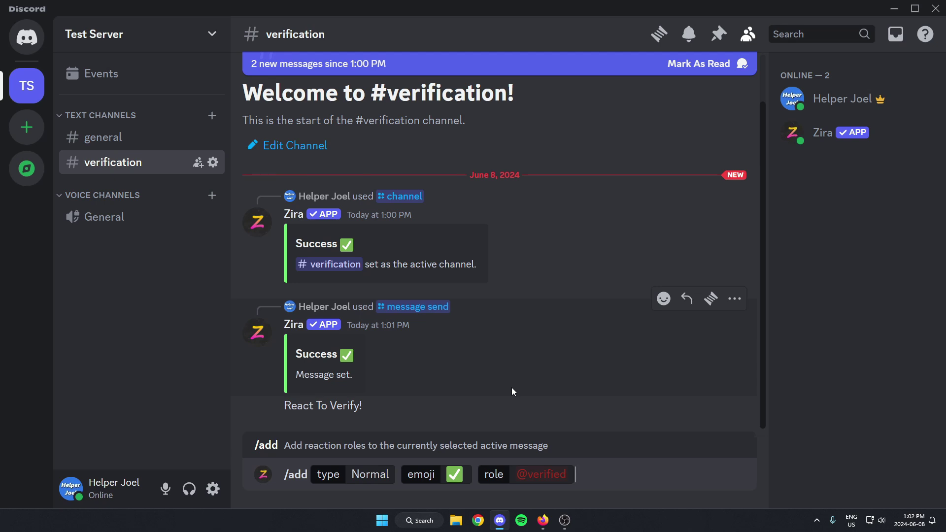
key(Return)
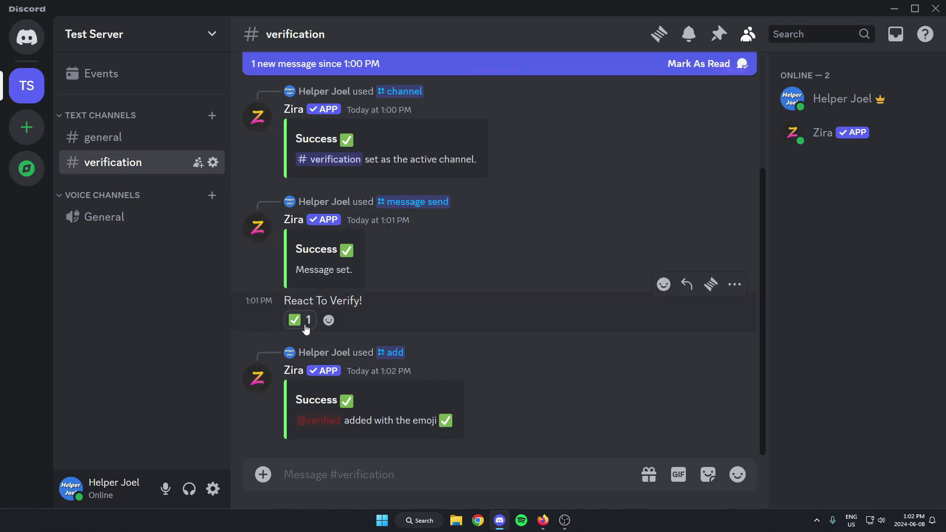
Delete Zira's latest Success reply, then the Message set and active-channel confirmations.
mouse_move(301, 324)
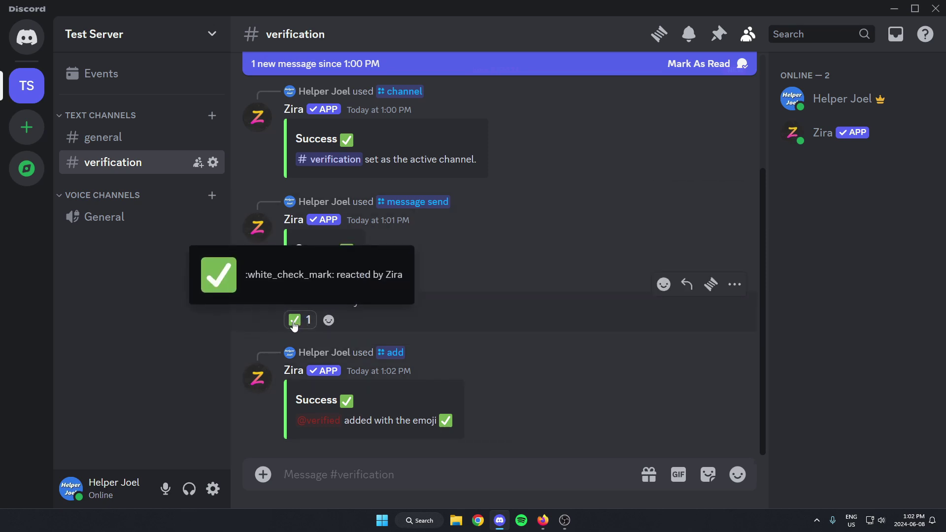
right_click(530, 406)
click(579, 427)
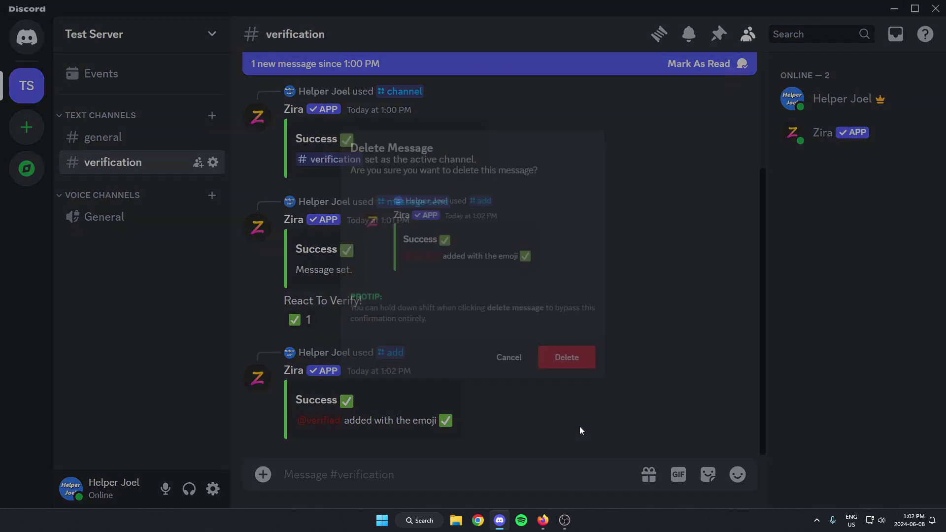
click(588, 380)
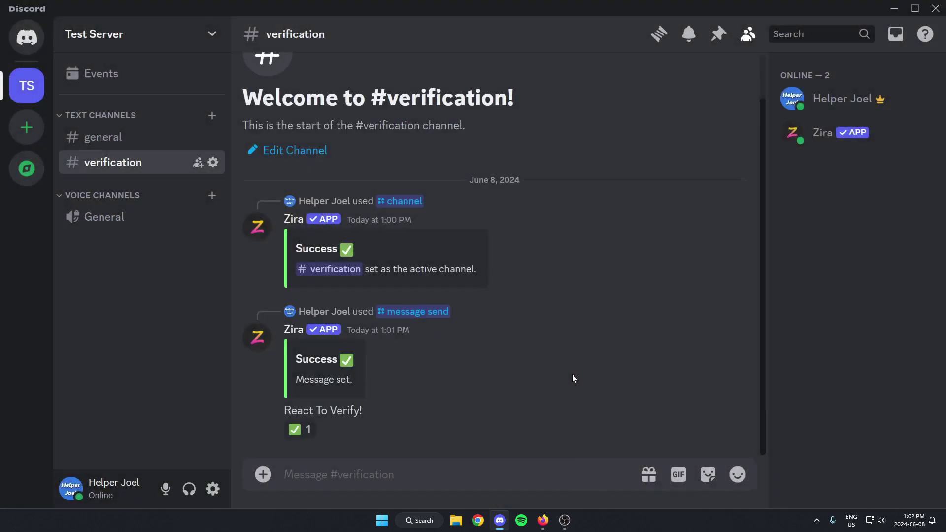
right_click(513, 353)
mouse_move(583, 364)
click(574, 427)
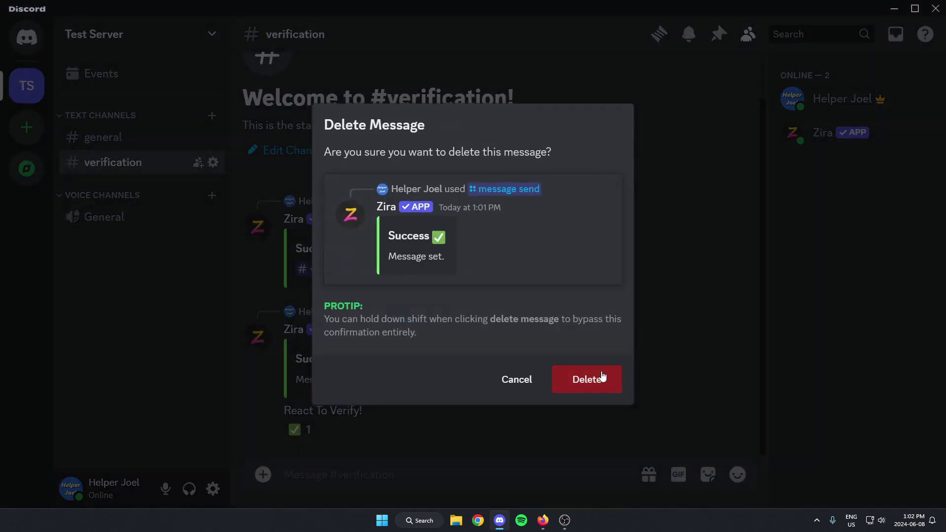
click(601, 380)
right_click(569, 326)
click(610, 426)
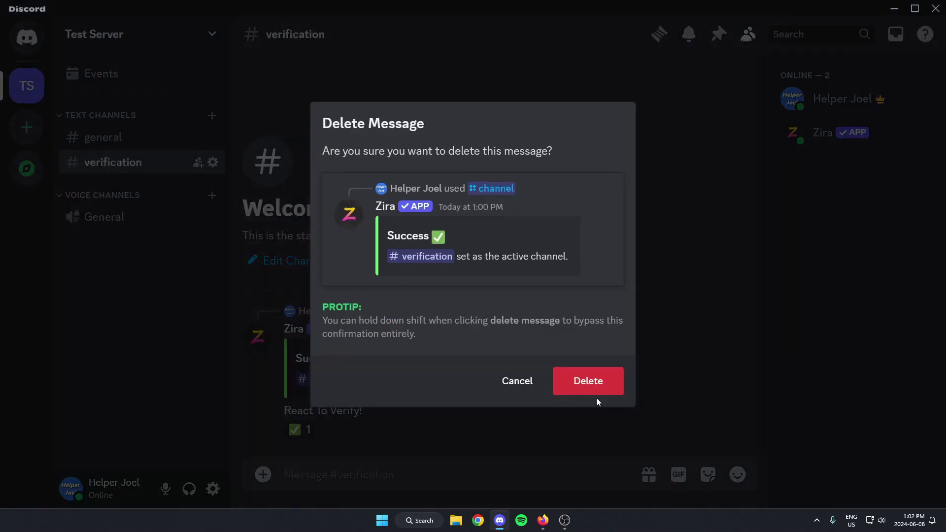
click(597, 381)
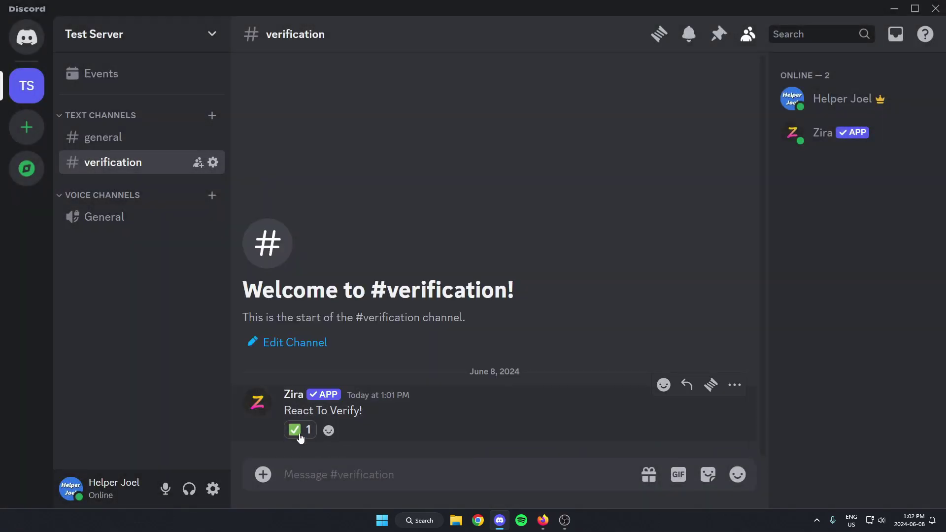
mouse_move(301, 437)
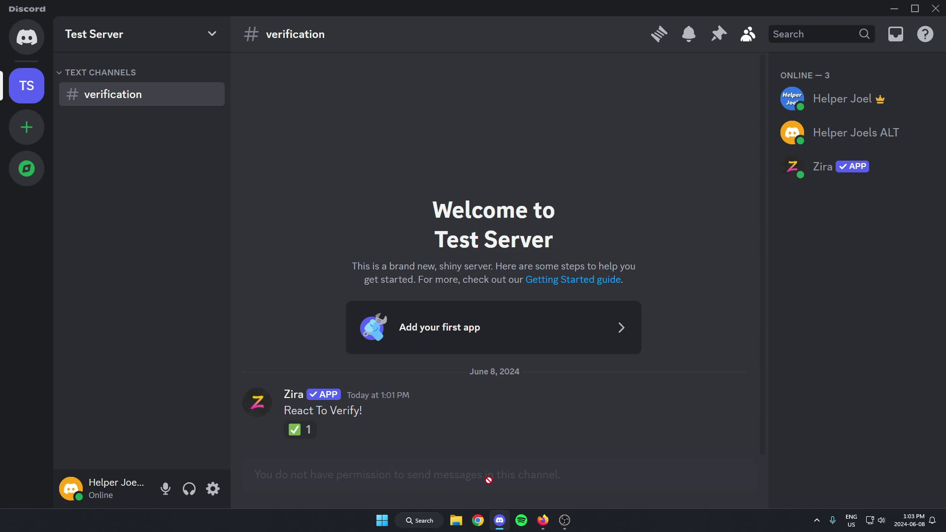
On the alt account, react ✅, check its profile for the verified role, then go to #general.
click(299, 435)
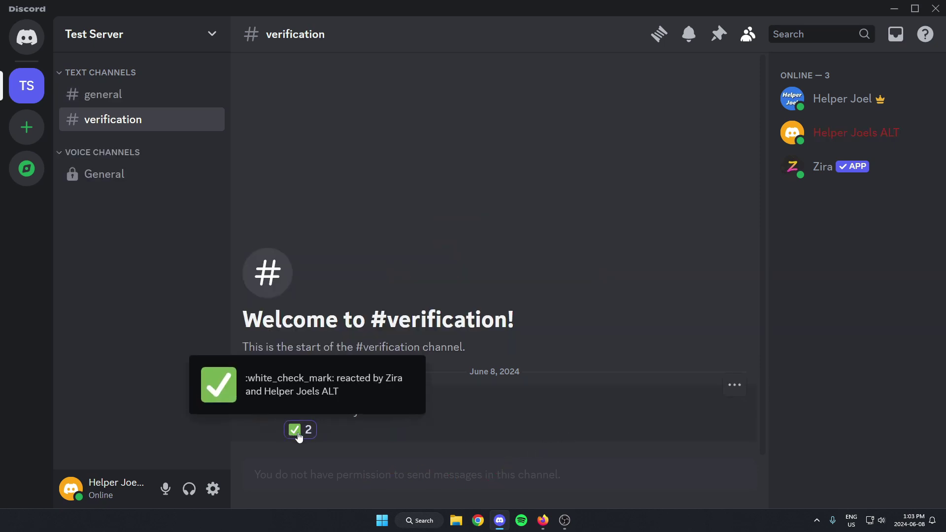
click(832, 133)
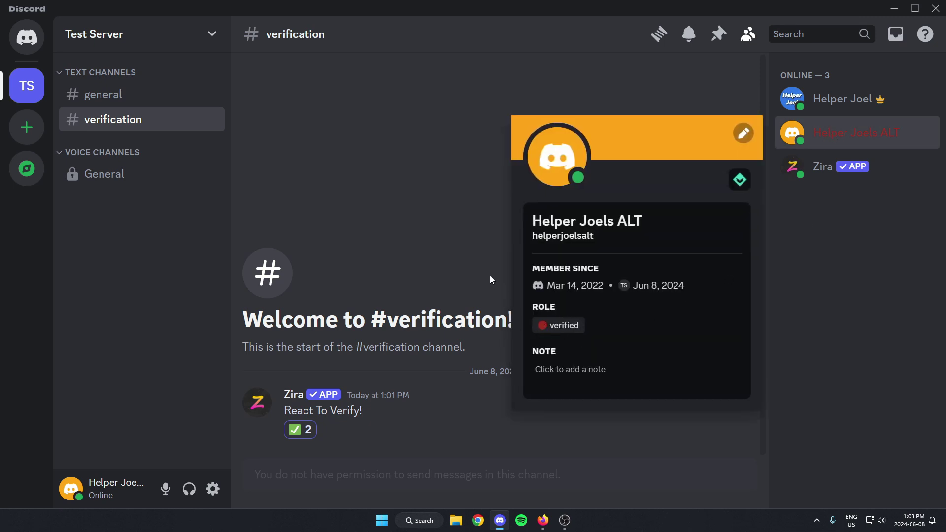
click(411, 213)
click(113, 96)
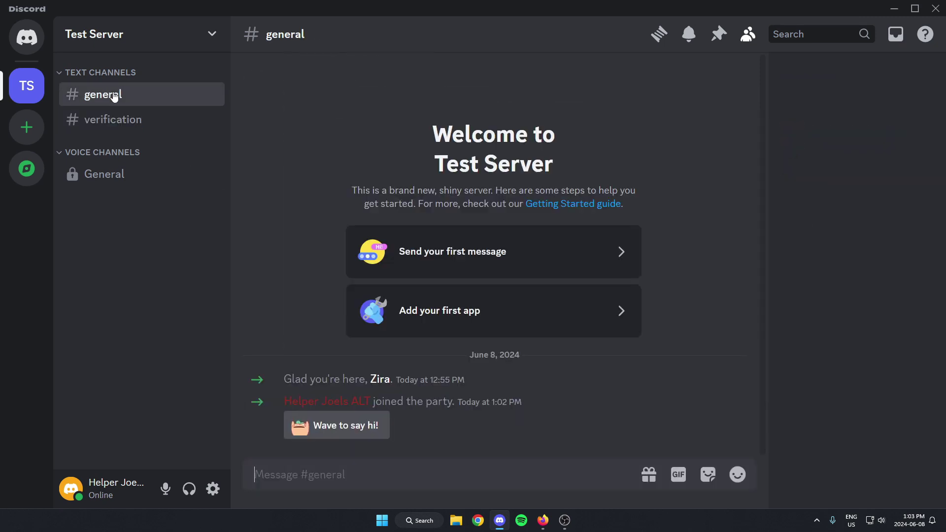